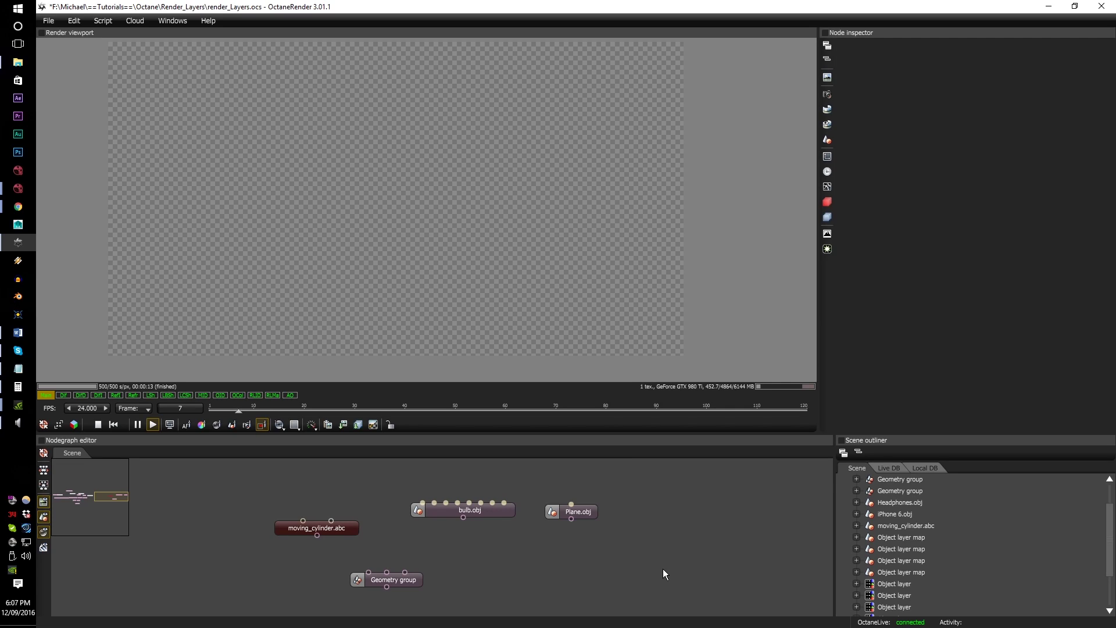
pyautogui.click(581, 516)
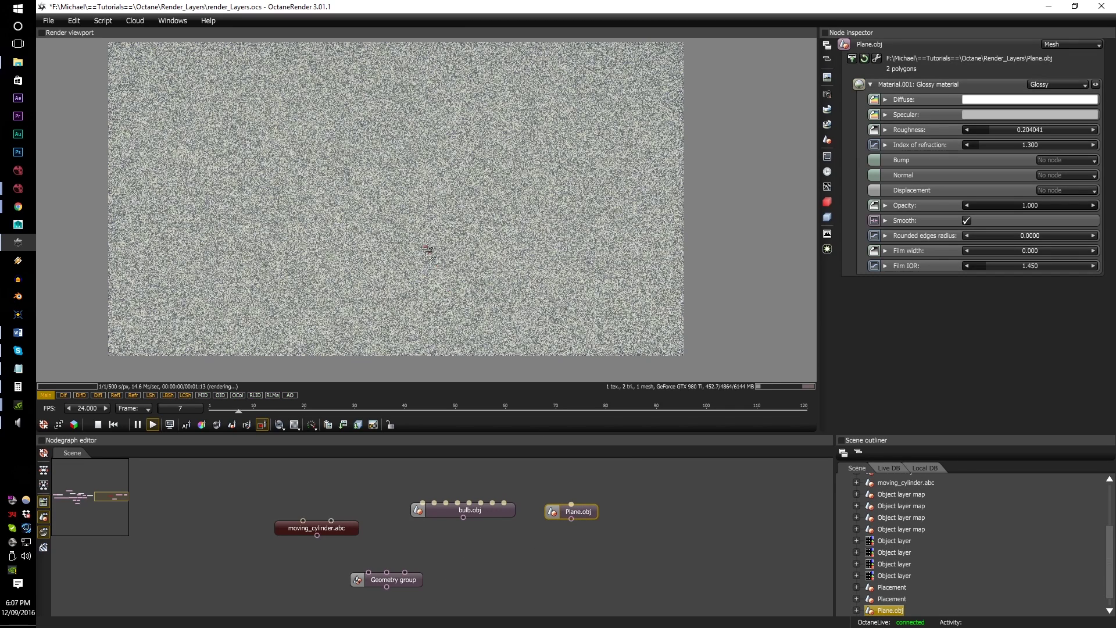
pyautogui.click(830, 186)
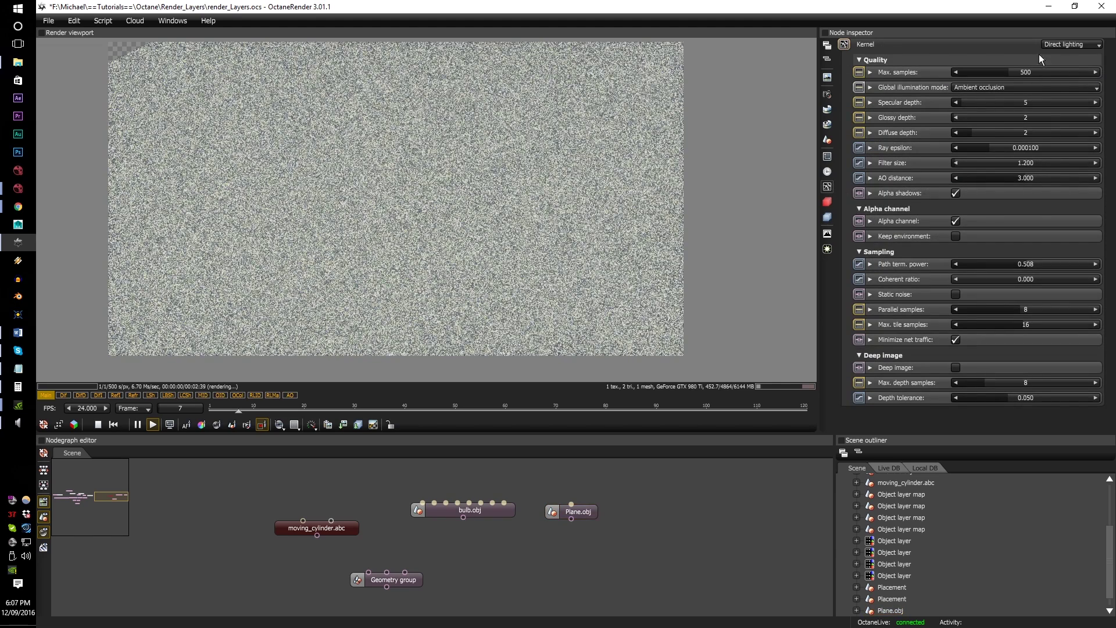
pyautogui.click(1070, 45)
pyautogui.click(280, 424)
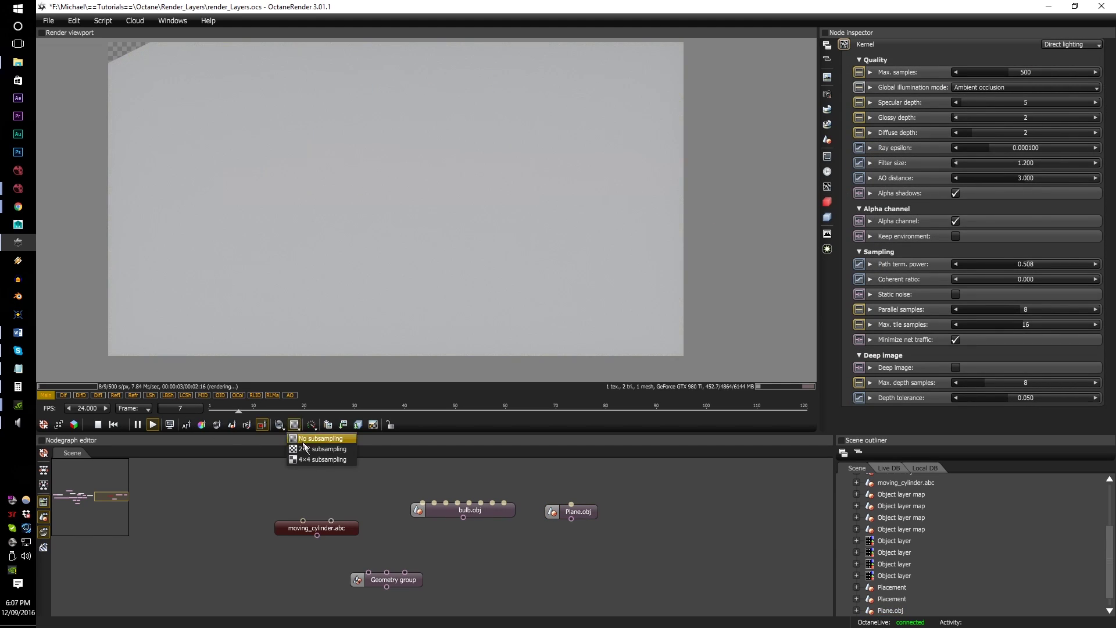
pyautogui.click(393, 288)
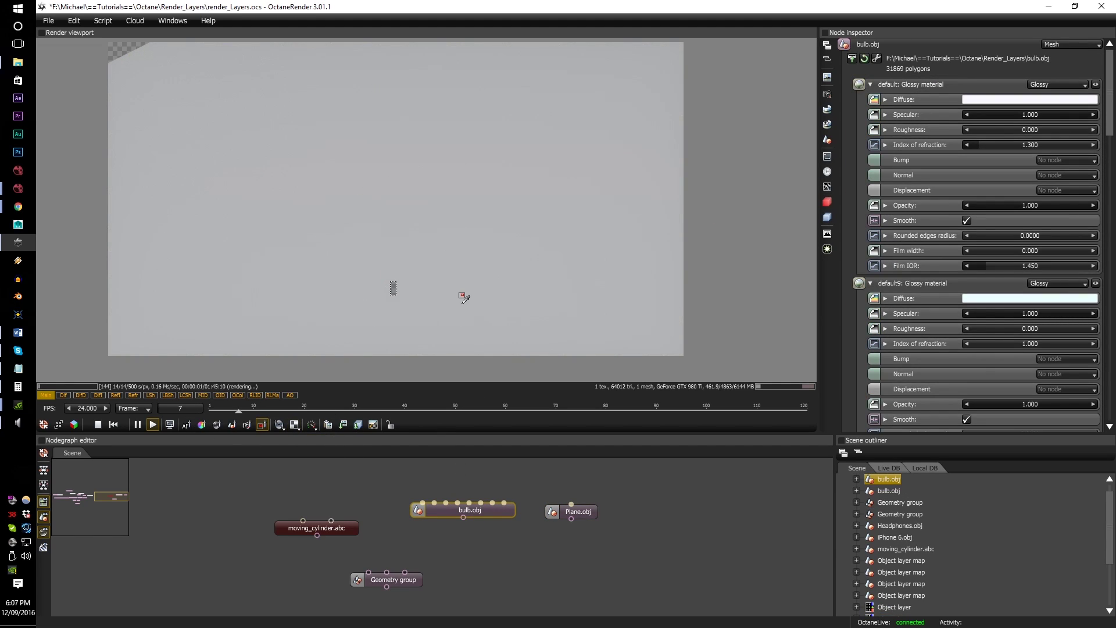
pyautogui.click(364, 315)
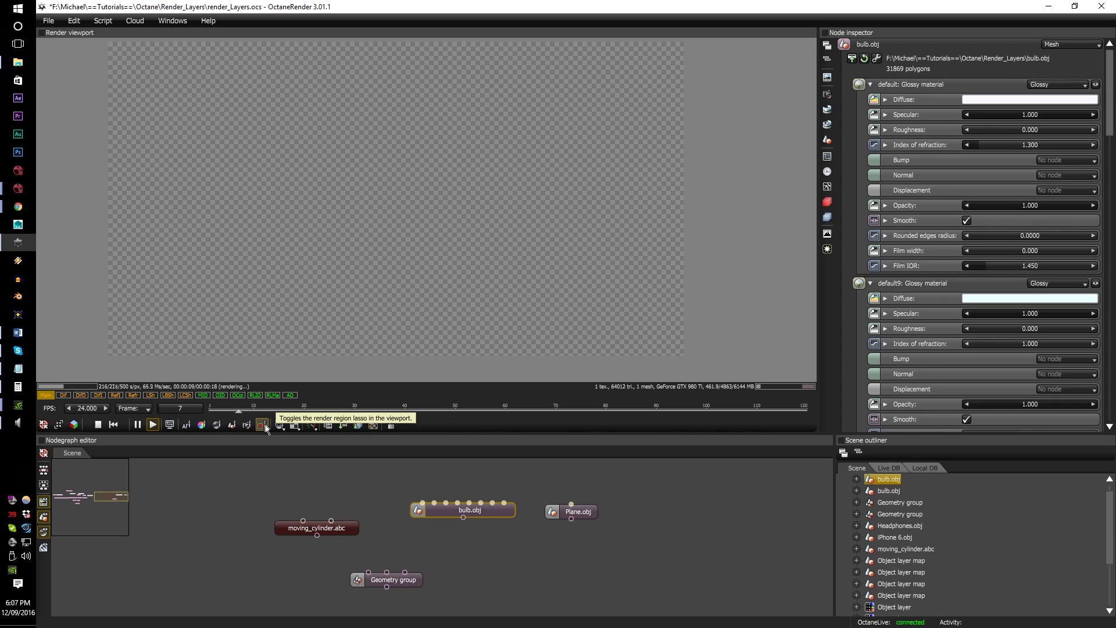
pyautogui.click(234, 425)
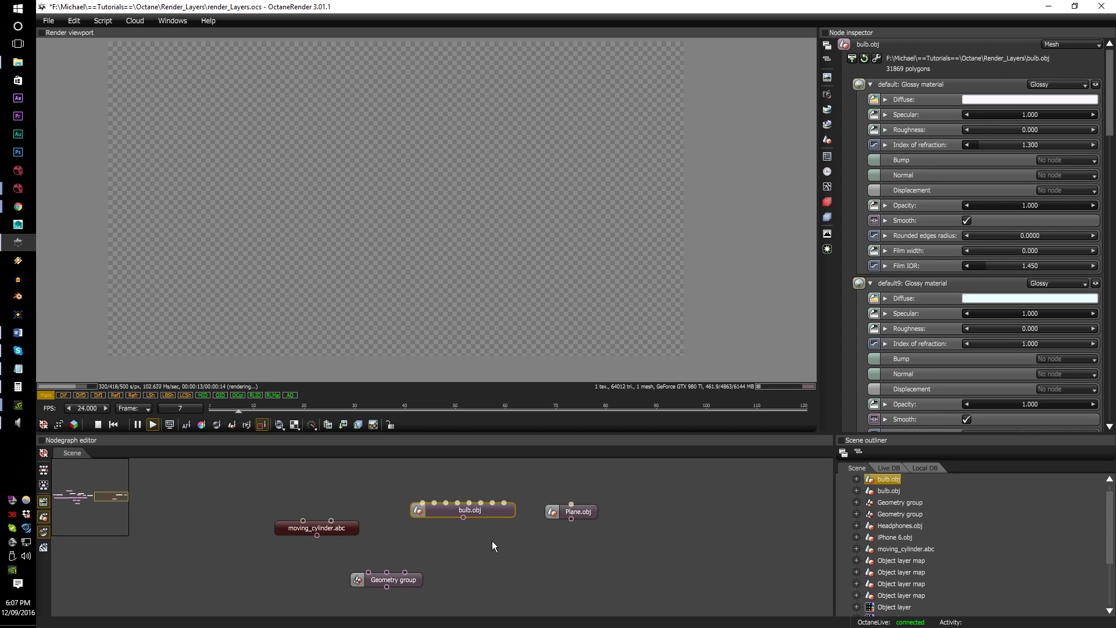
pyautogui.moveTo(492, 541); pyautogui.dragTo(487, 520)
pyautogui.rightClick(477, 531)
# Step: Delete the old Geometry group and wire bulb.obj and Plane.obj into a new Geometry group node
pyautogui.click(483, 574)
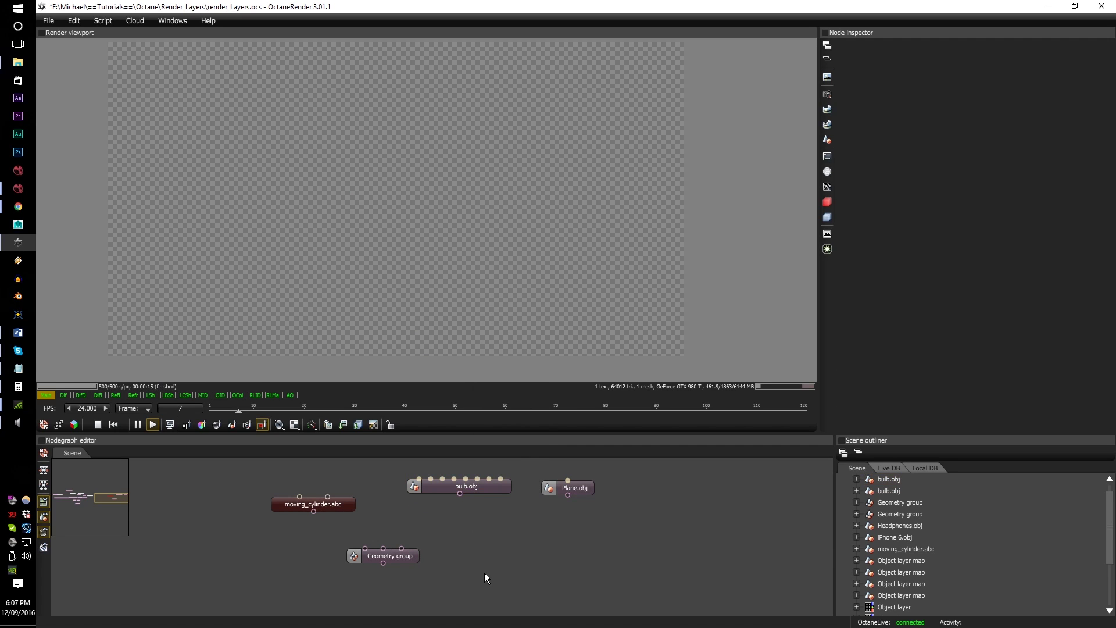
pyautogui.click(394, 555)
pyautogui.press('Delete')
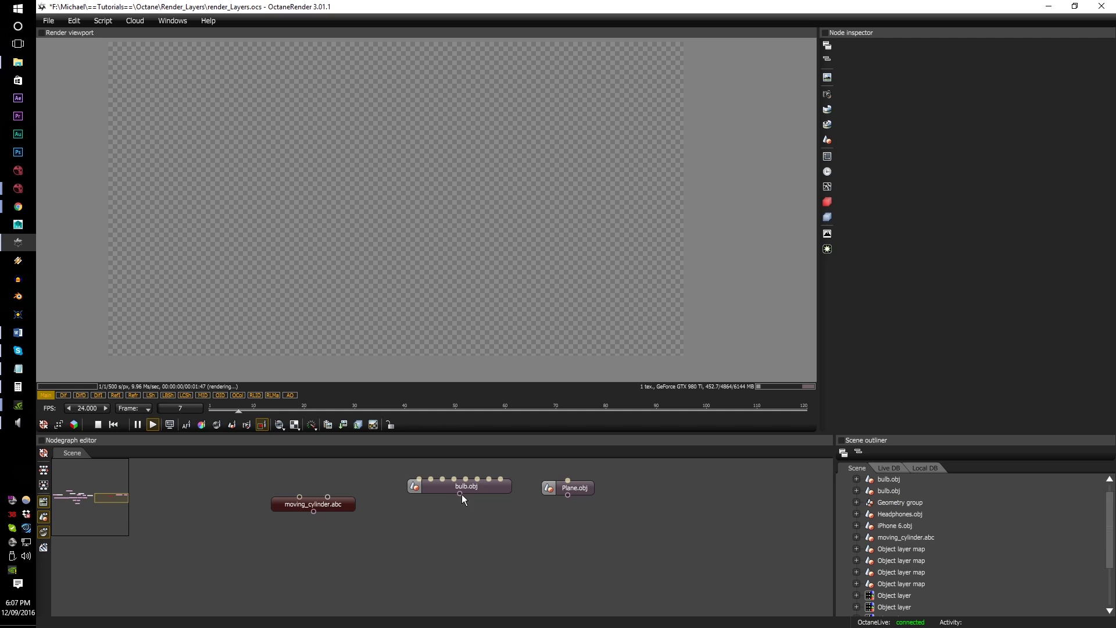
pyautogui.rightClick(433, 534)
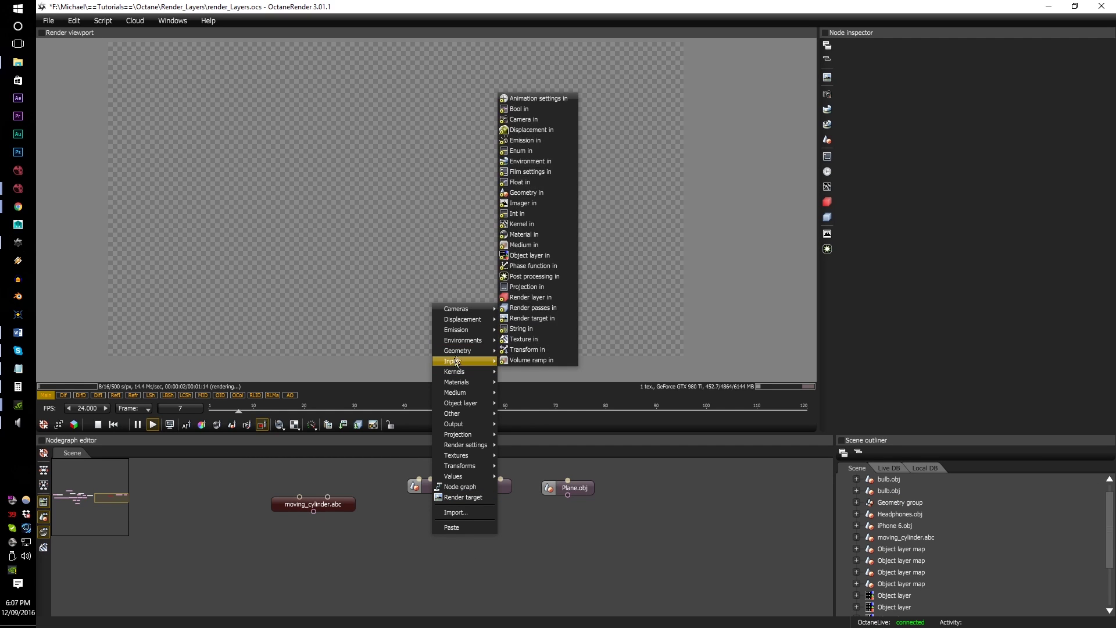
pyautogui.moveTo(458, 351)
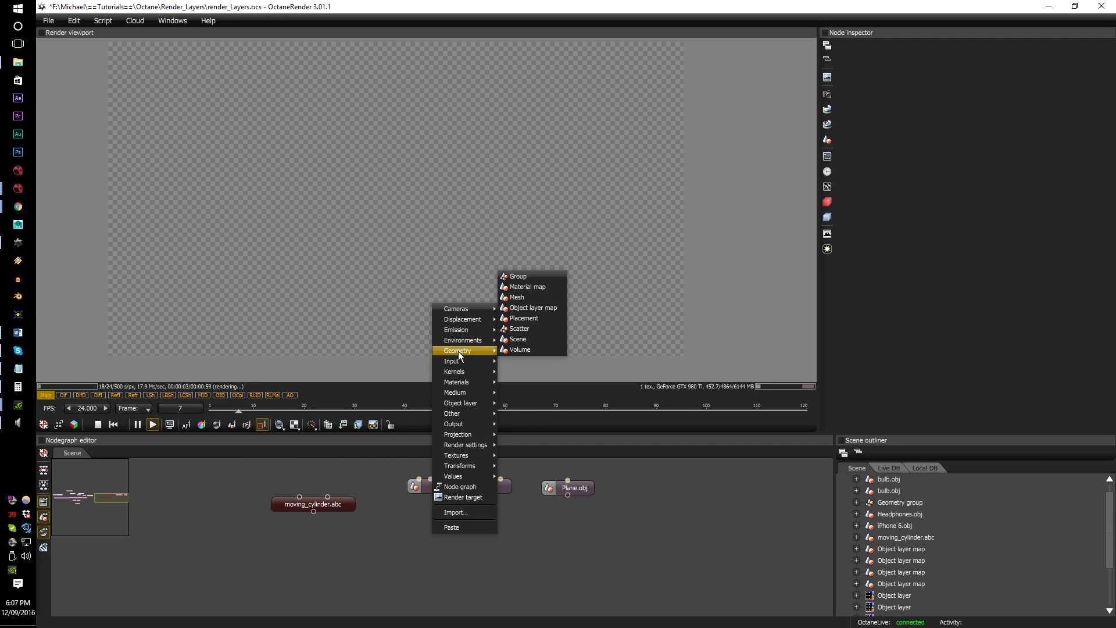
pyautogui.click(523, 277)
pyautogui.moveTo(460, 494); pyautogui.dragTo(420, 526)
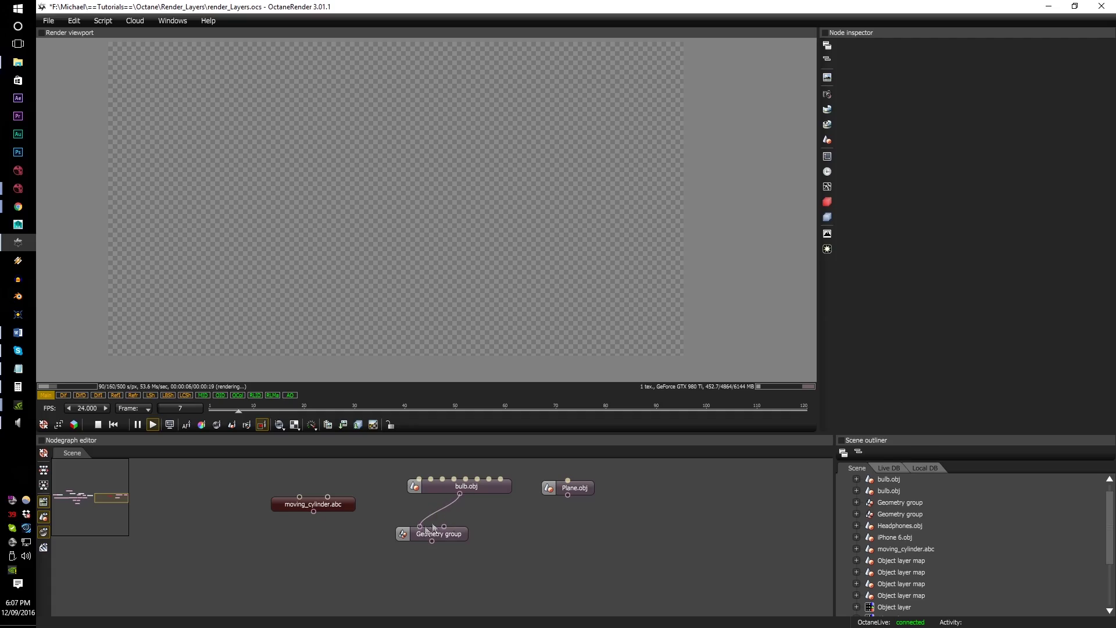
pyautogui.moveTo(568, 494); pyautogui.dragTo(500, 546)
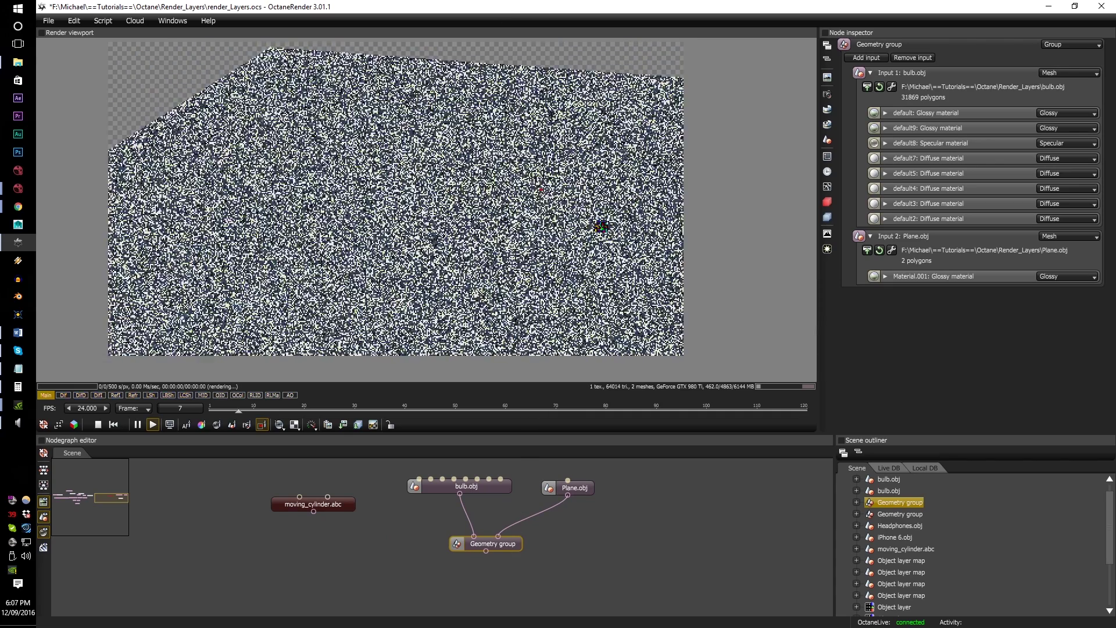
# Step: Enable autofocus picking and orbit the camera so the bulb sits near the bottom of the view
pyautogui.click(186, 425)
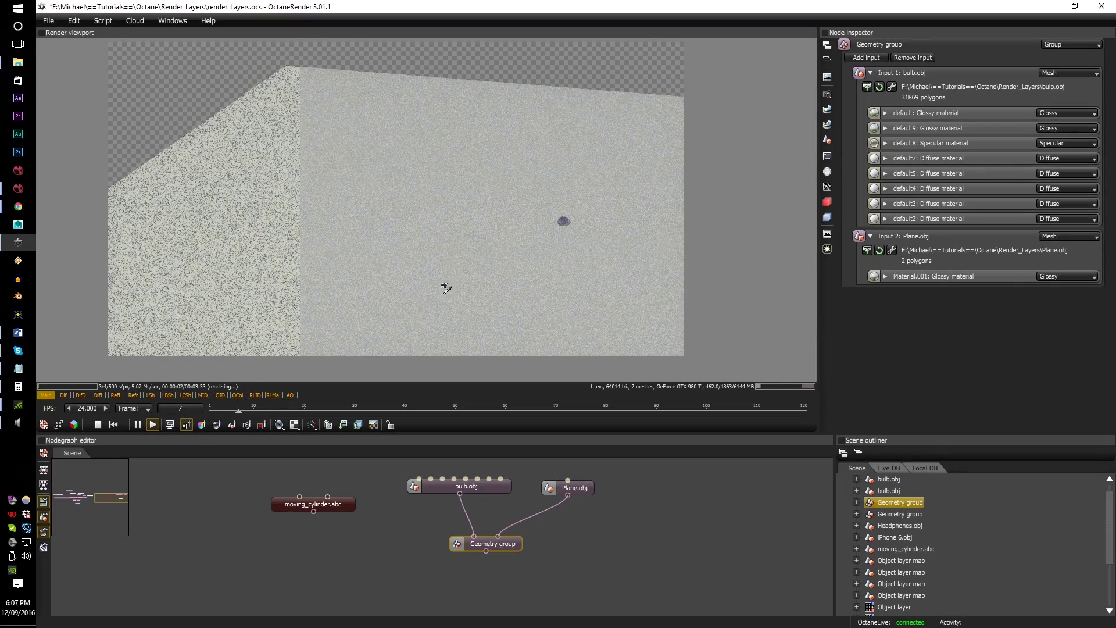
pyautogui.moveTo(510, 287); pyautogui.dragTo(560, 258)
pyautogui.moveTo(530, 210); pyautogui.dragTo(439, 245, button='right')
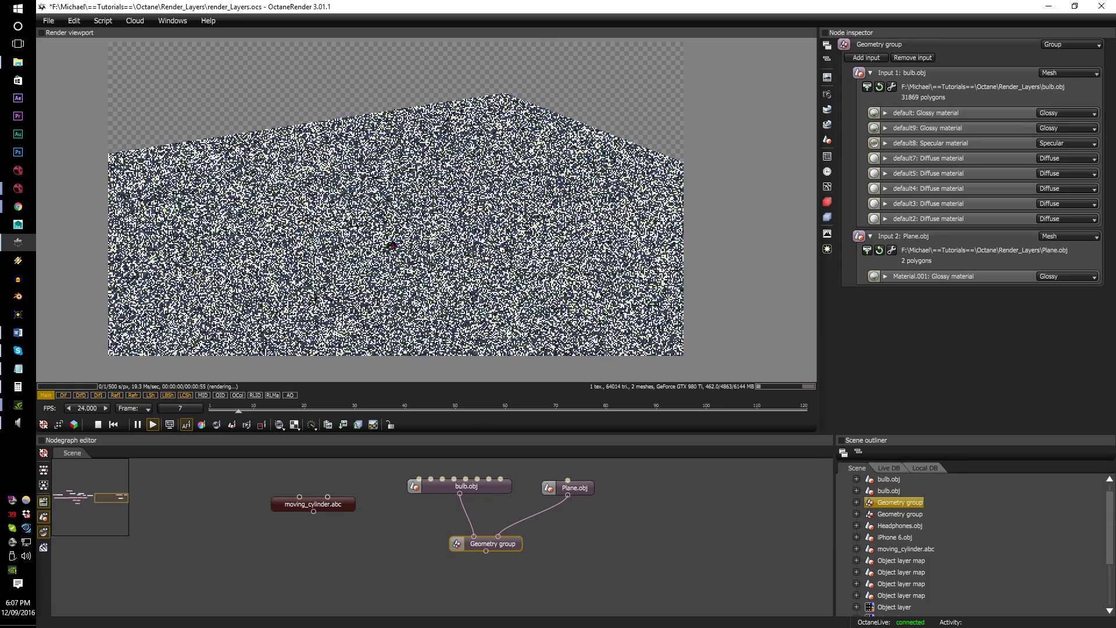
pyautogui.moveTo(436, 245); pyautogui.dragTo(401, 167)
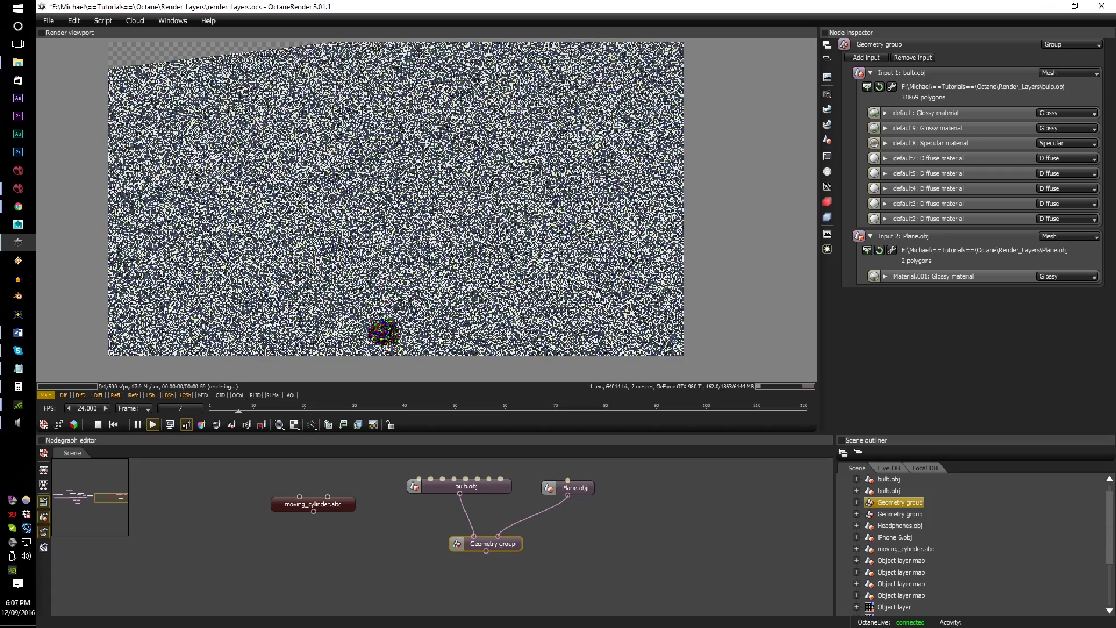
# Step: Insert a Placement node between Plane.obj and the Geometry group, offsetting the plane to Y -2
pyautogui.rightClick(596, 511)
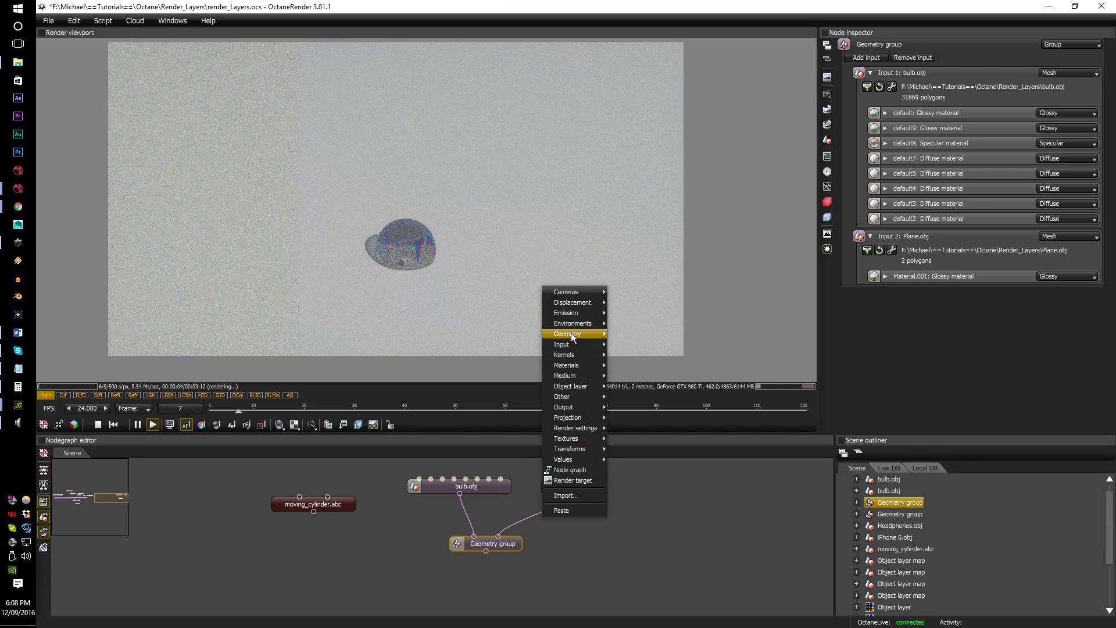
pyautogui.moveTo(571, 332)
pyautogui.click(650, 301)
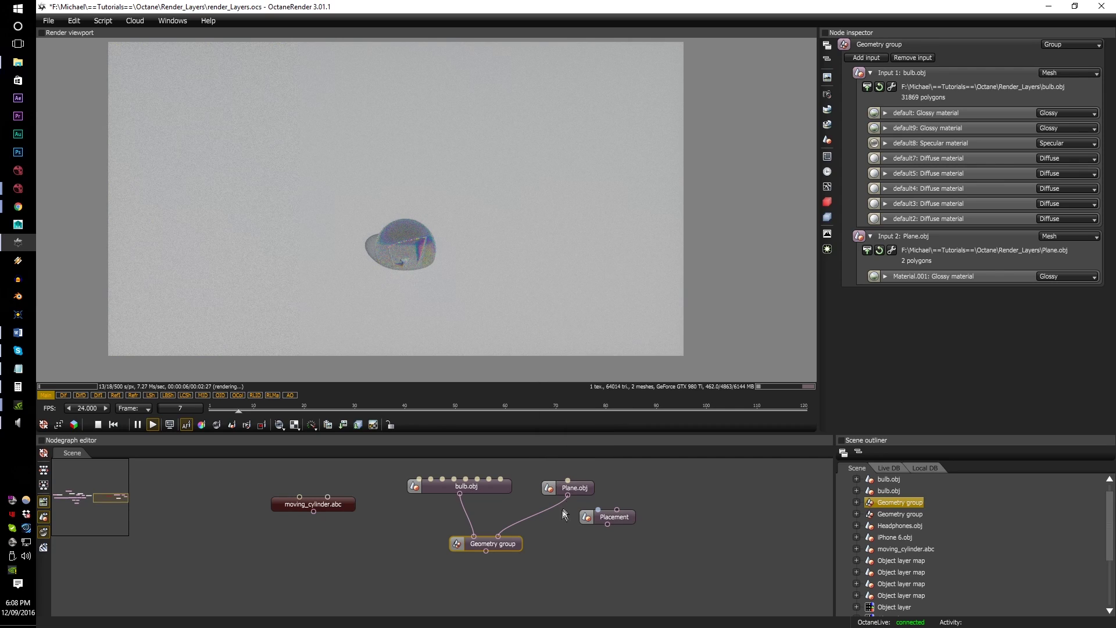
pyautogui.moveTo(562, 500); pyautogui.dragTo(499, 536)
pyautogui.keyDown('ctrl'); pyautogui.scroll(-1, 562, 213); pyautogui.keyUp('ctrl')
pyautogui.keyDown('ctrl'); pyautogui.moveTo(563, 213); pyautogui.dragTo(523, 238); pyautogui.keyUp('ctrl')
pyautogui.keyDown('ctrl'); pyautogui.scroll(1, 528, 226); pyautogui.keyUp('ctrl')
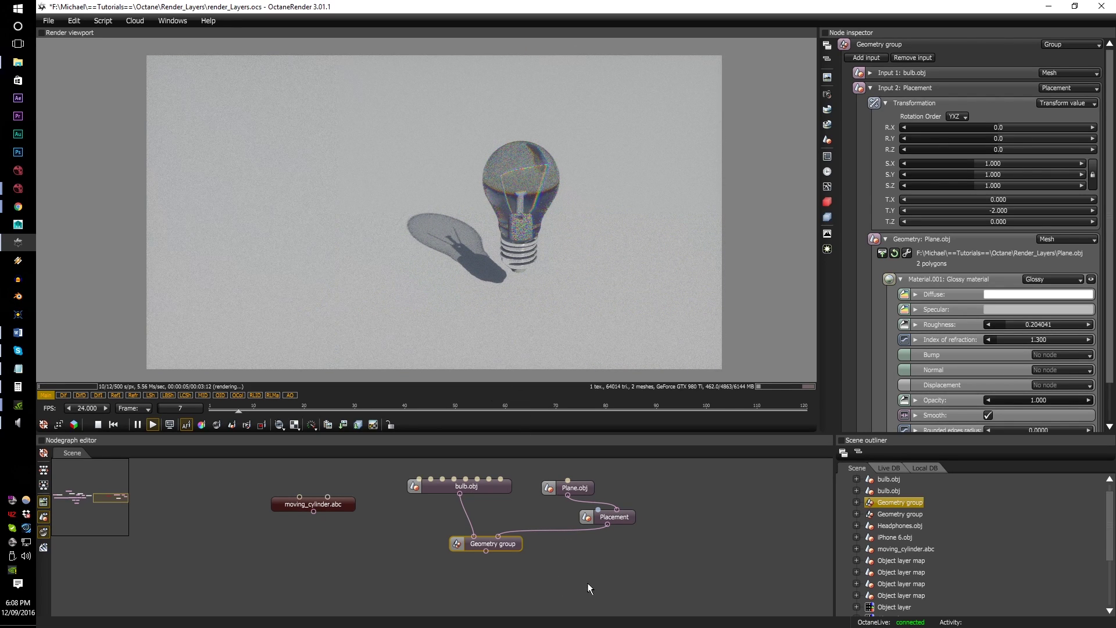
pyautogui.moveTo(587, 582); pyautogui.dragTo(510, 590, button='middle')
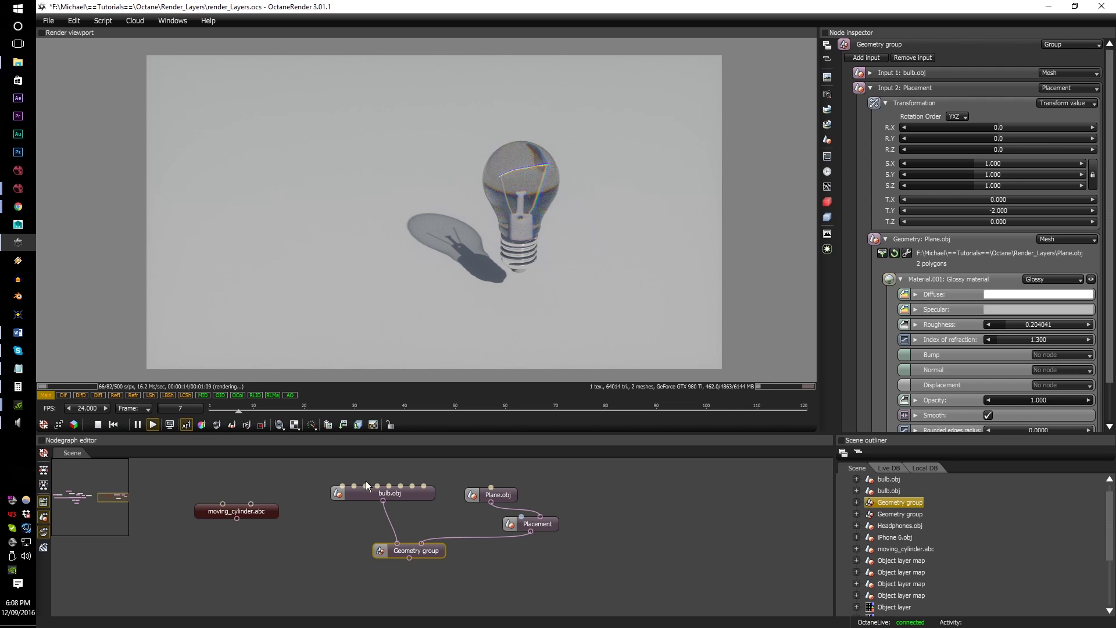
pyautogui.rightClick(562, 493)
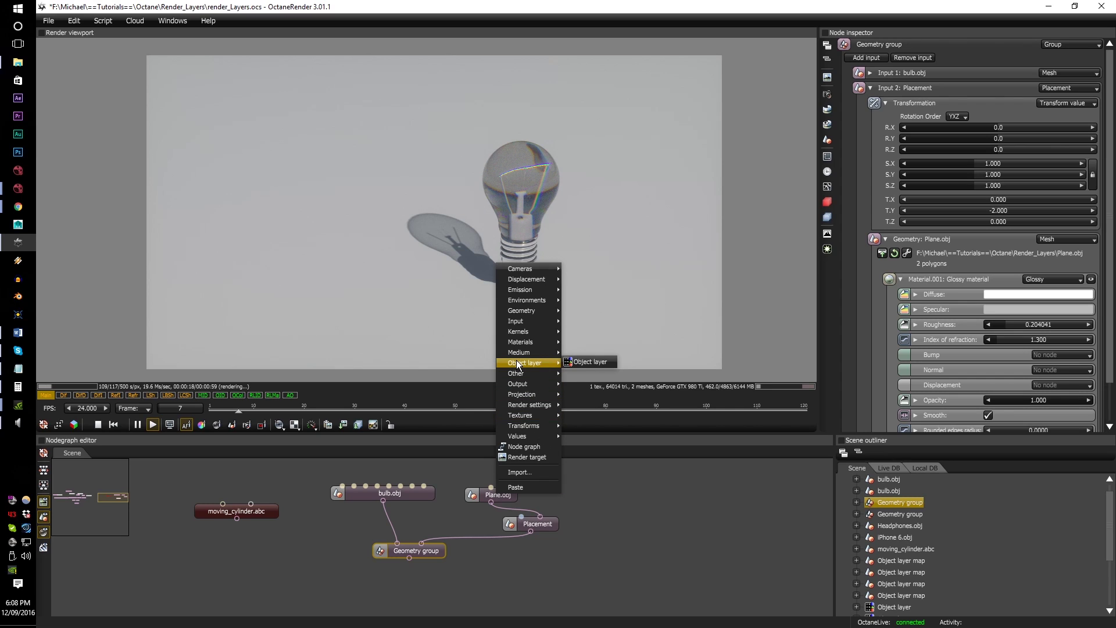
# Step: Add an Object layer node on render layer ID 1 and move it to the right of the graph
pyautogui.moveTo(543, 362)
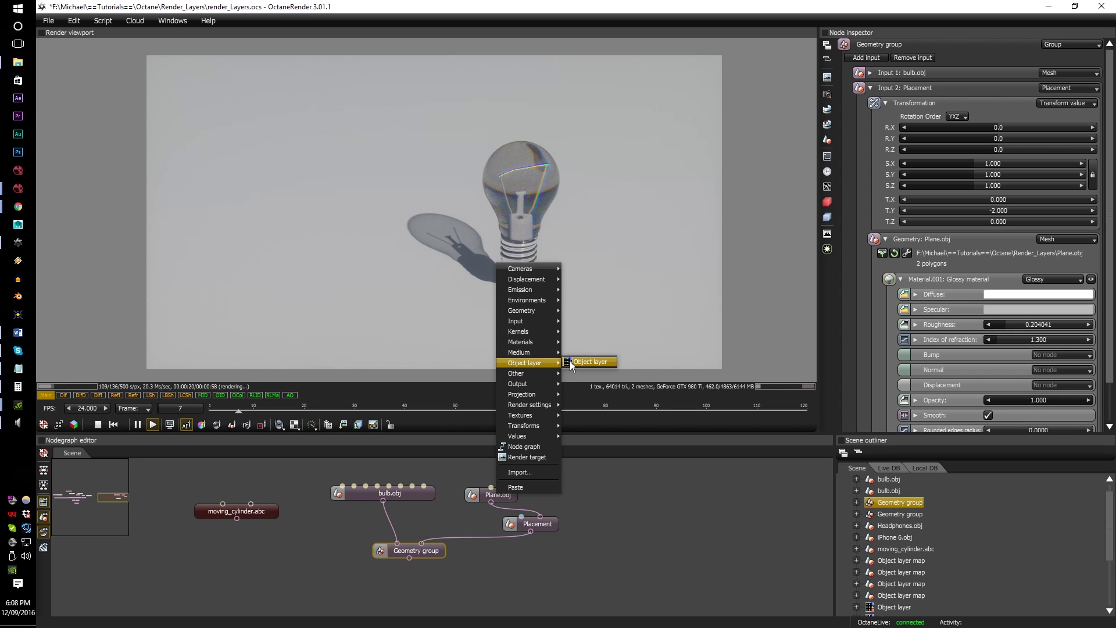
pyautogui.click(590, 362)
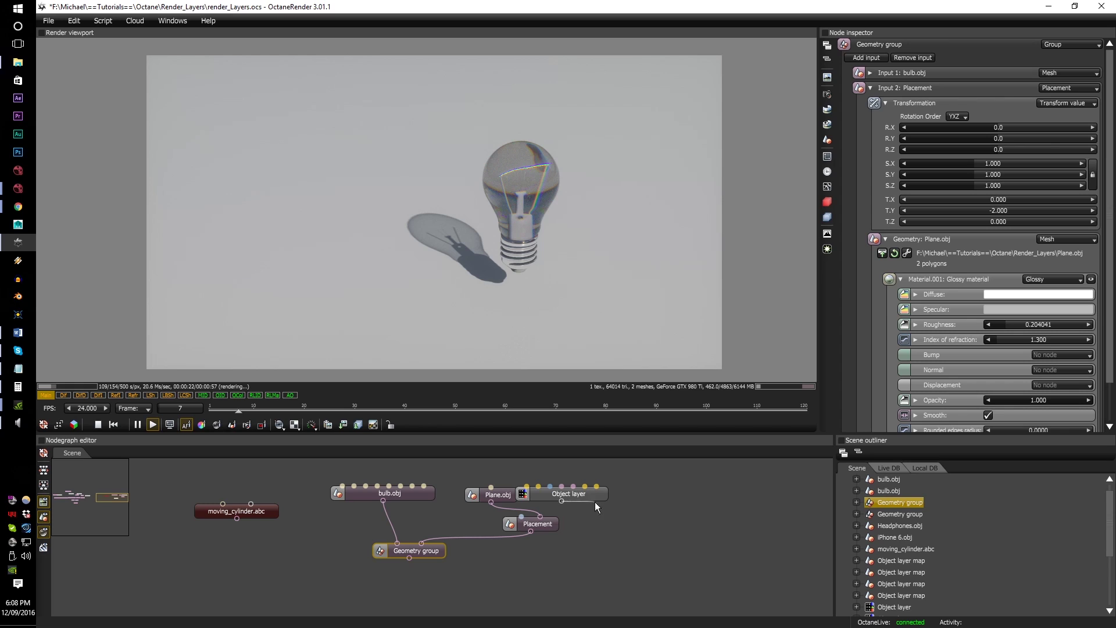
pyautogui.moveTo(577, 498); pyautogui.dragTo(680, 503)
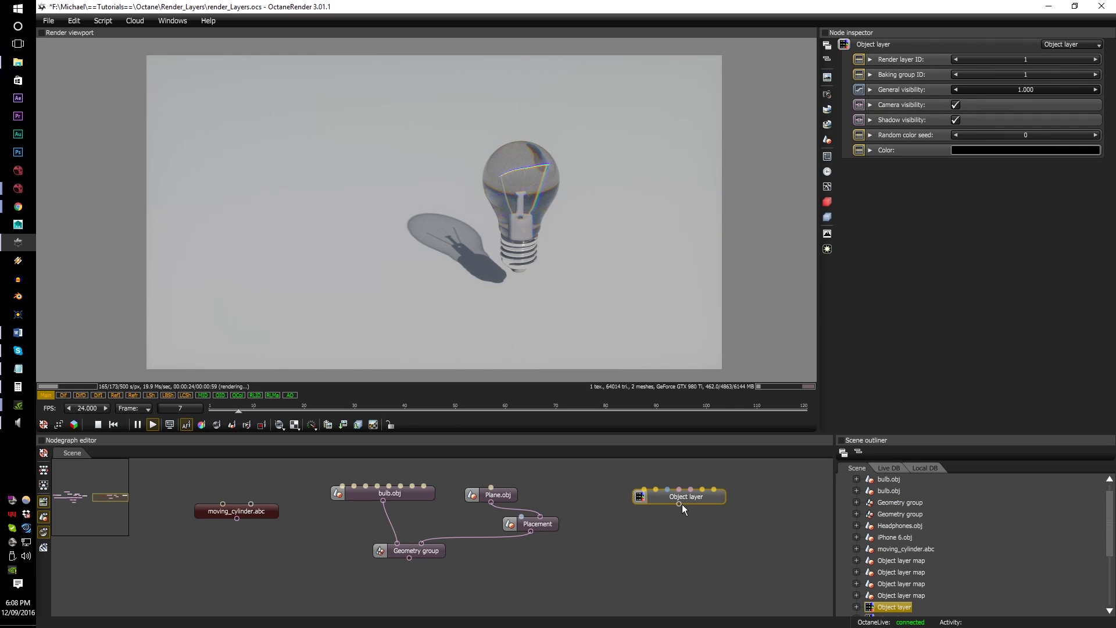
pyautogui.rightClick(591, 521)
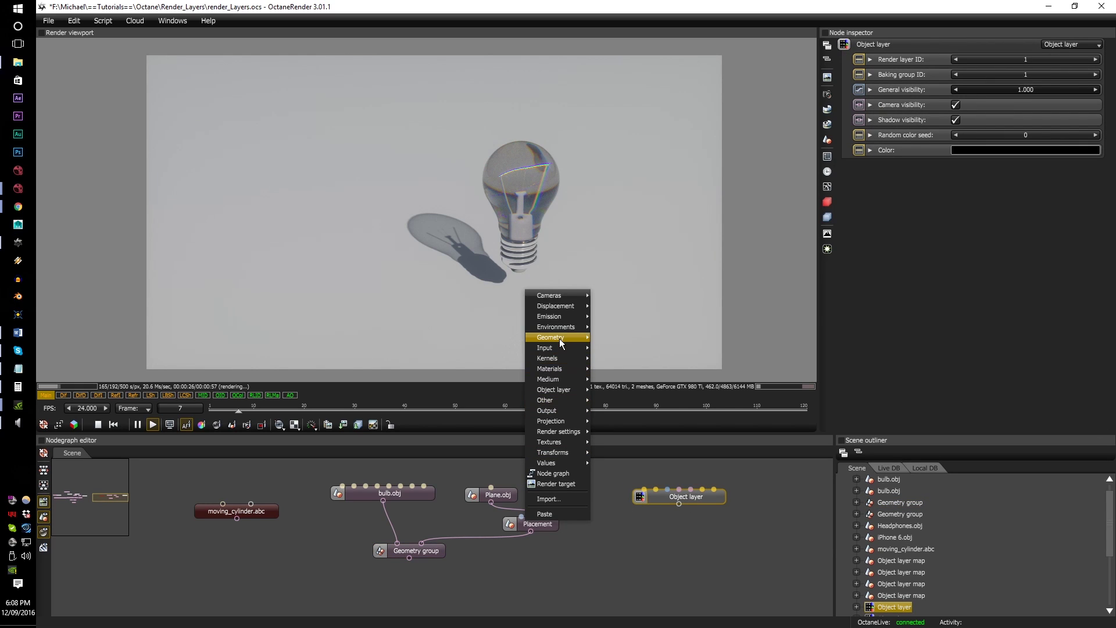
pyautogui.moveTo(560, 342)
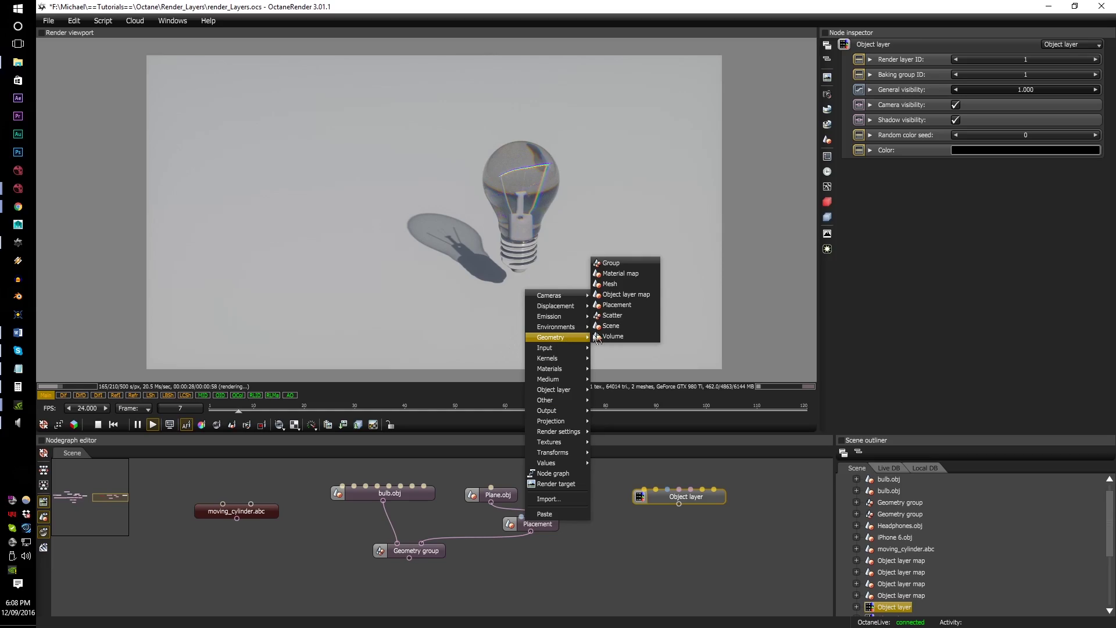
# Step: Add an Object layer map between Plane.obj and Placement, and connect the Object layer to it
pyautogui.click(635, 294)
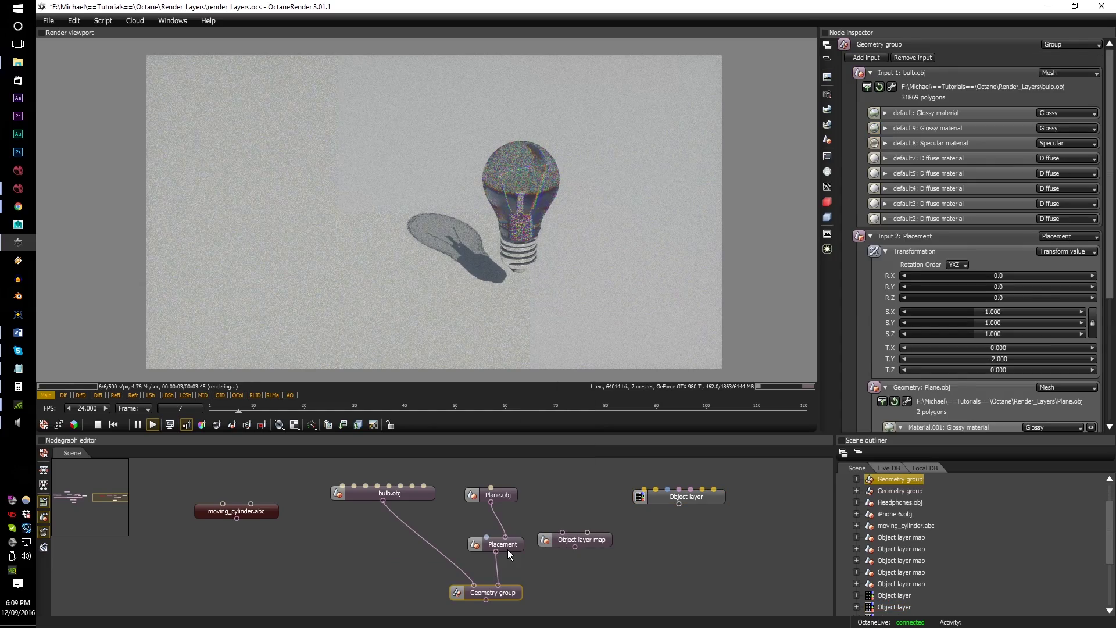
pyautogui.click(508, 535)
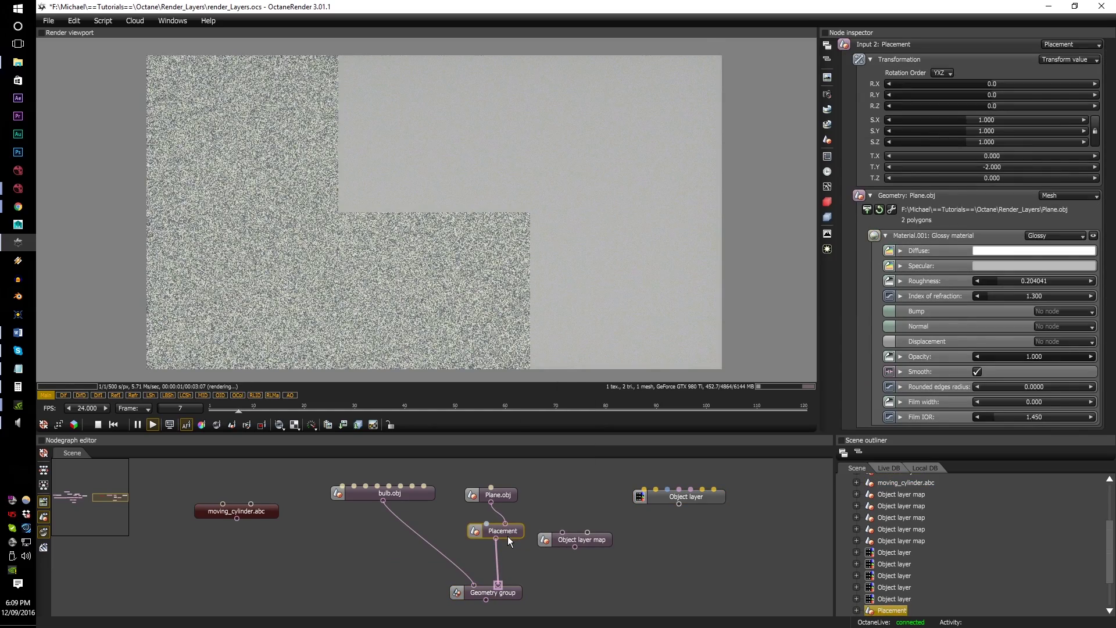
pyautogui.click(497, 592)
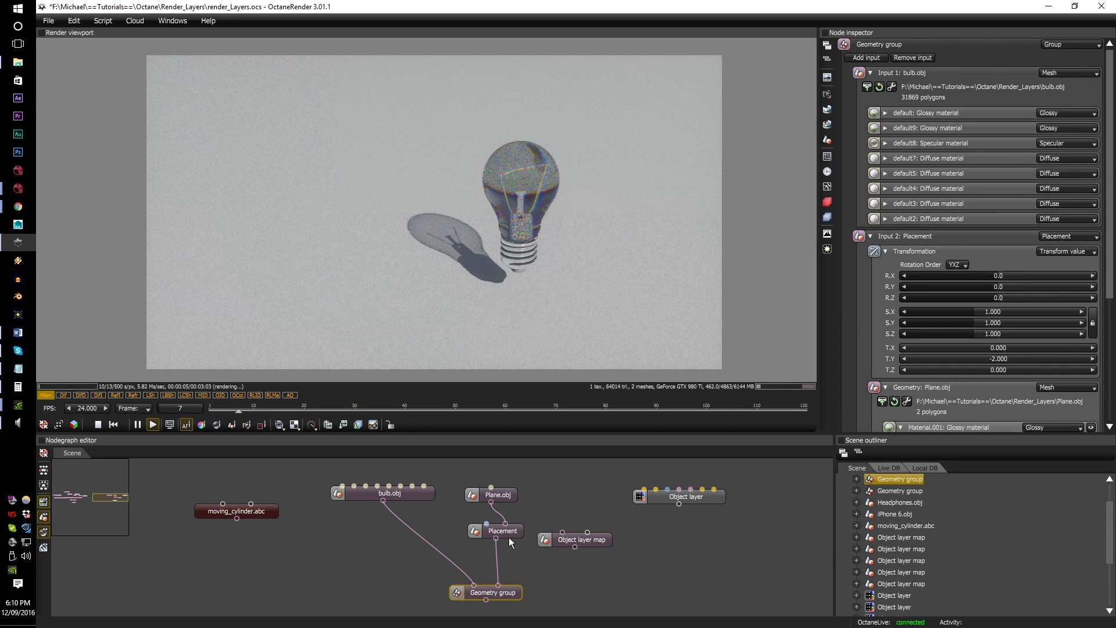
pyautogui.moveTo(508, 537); pyautogui.dragTo(547, 523)
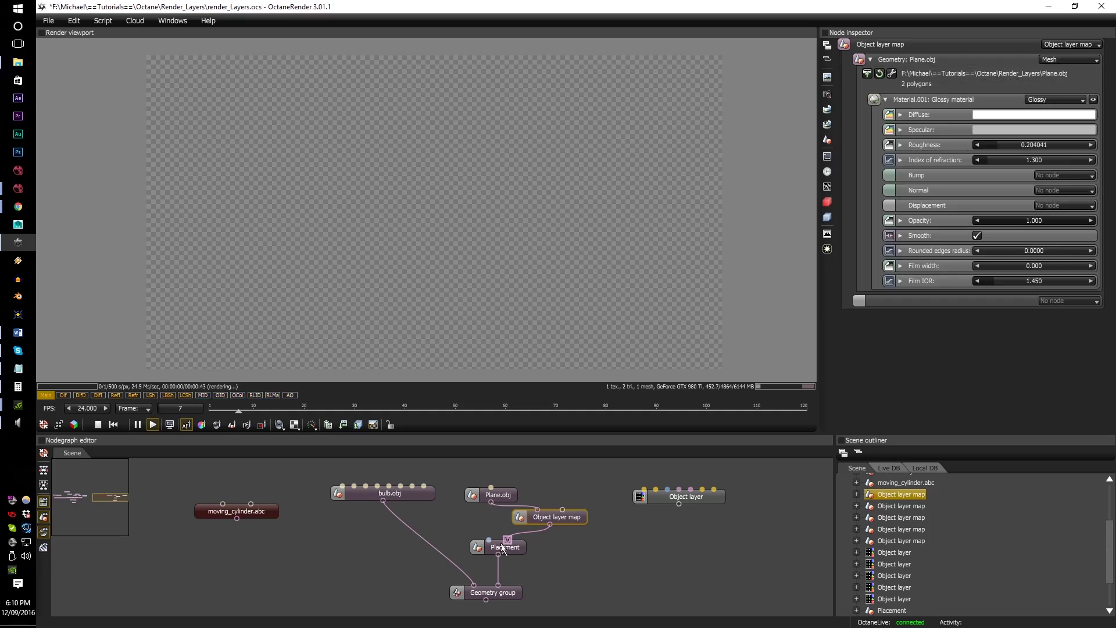
pyautogui.click(515, 593)
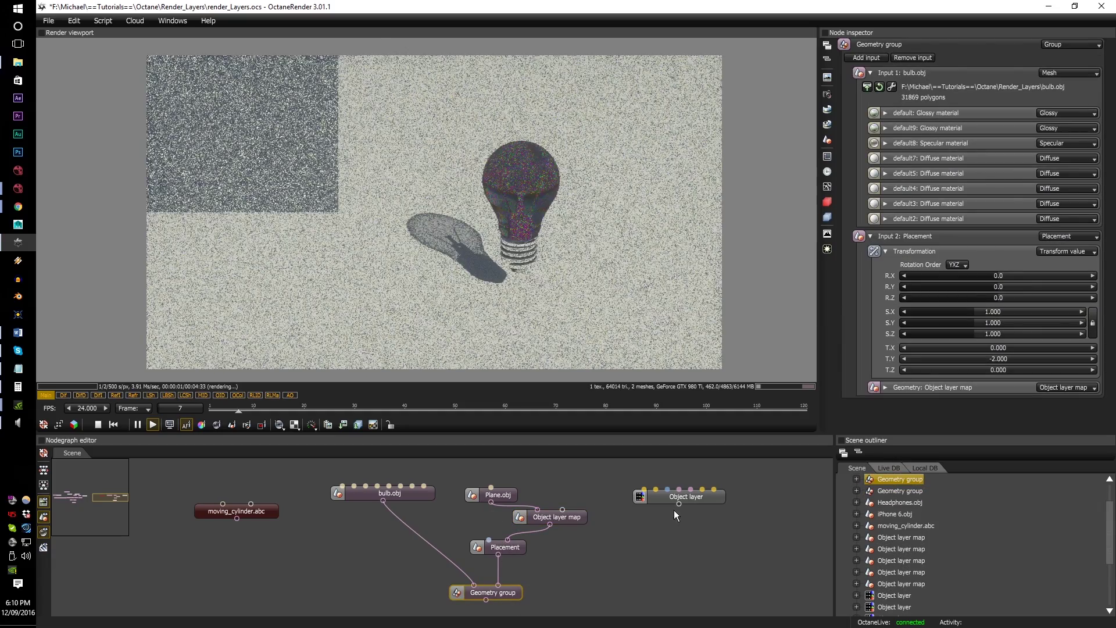
pyautogui.moveTo(679, 504); pyautogui.dragTo(563, 510)
pyautogui.moveTo(625, 547); pyautogui.dragTo(684, 559)
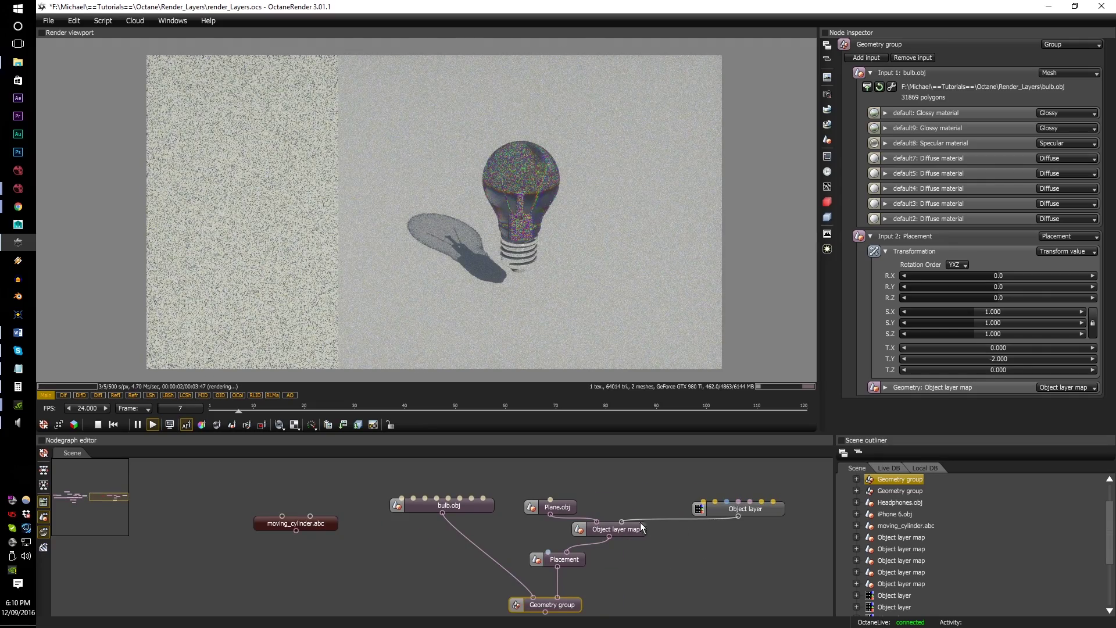
# Step: Copy and paste the Object layer map and Object layer nodes, positioning the copies near bulb.obj
pyautogui.click(617, 529)
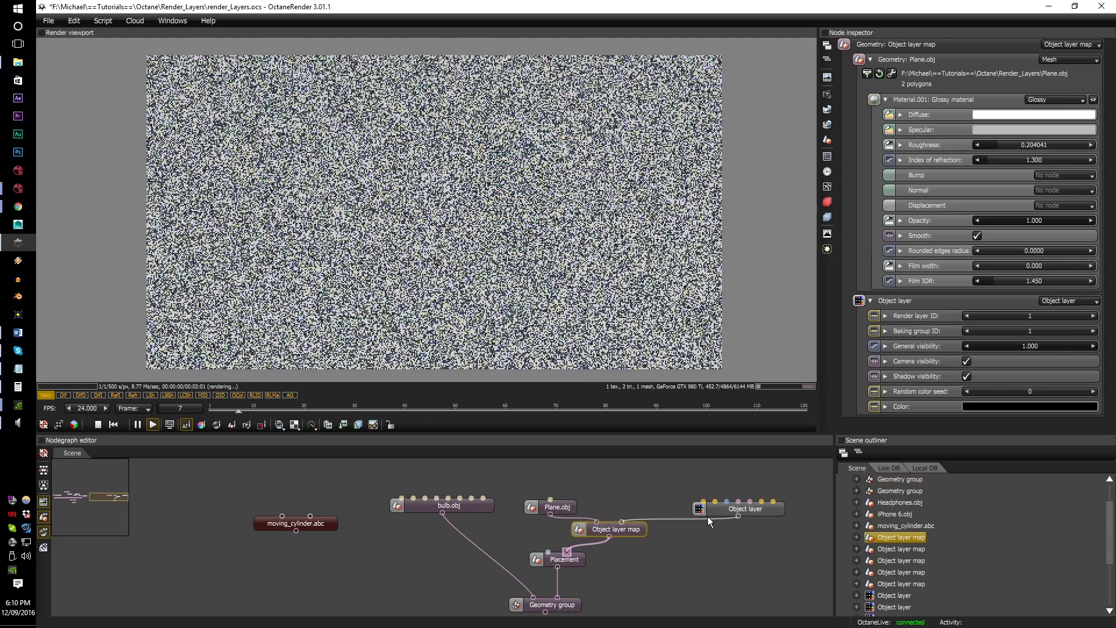
pyautogui.keyDown('ctrl'); pyautogui.click(716, 508); pyautogui.keyUp('ctrl')
pyautogui.hotkey('ctrl', 'c')
pyautogui.click(368, 552)
pyautogui.hotkey('ctrl', 'v')
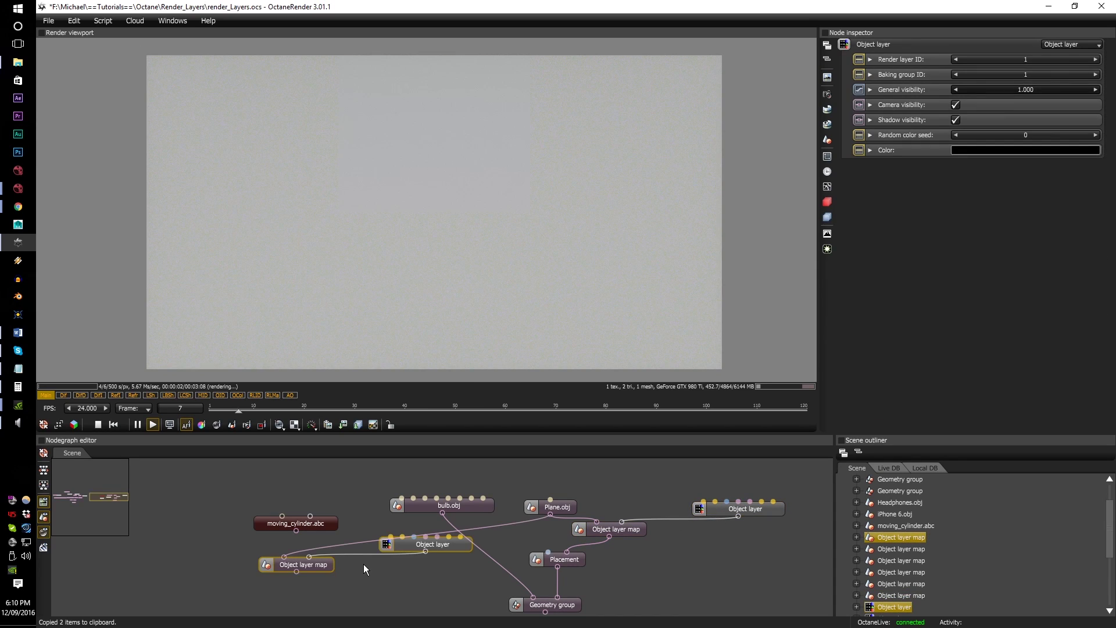
pyautogui.click(424, 577)
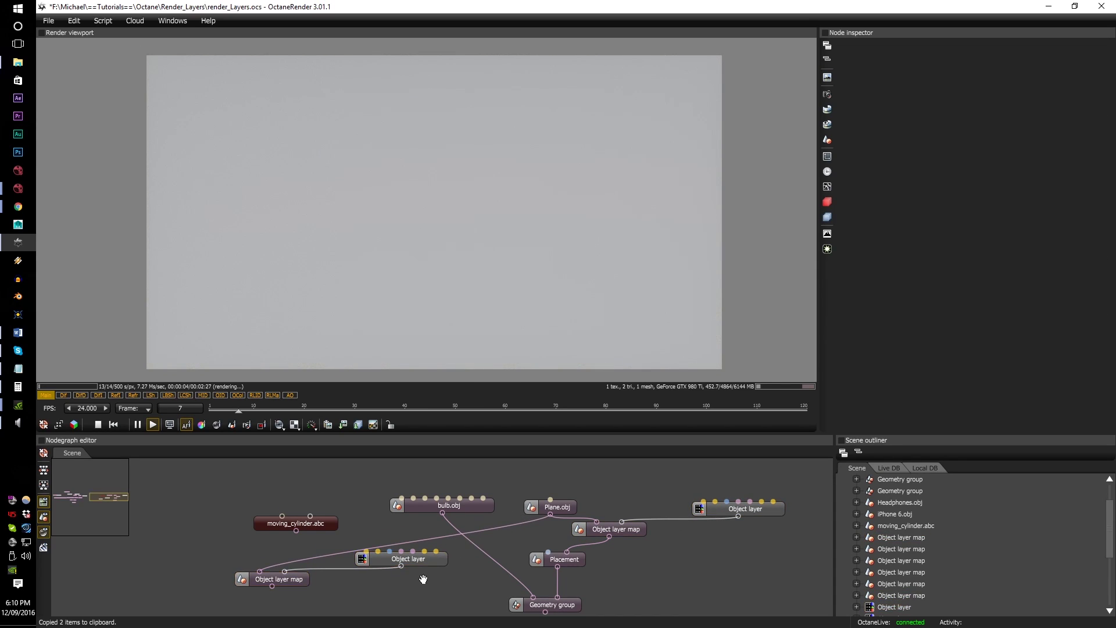
pyautogui.moveTo(423, 577); pyautogui.dragTo(411, 544, button='middle')
pyautogui.moveTo(283, 546); pyautogui.dragTo(433, 571)
pyautogui.moveTo(529, 485); pyautogui.dragTo(431, 478)
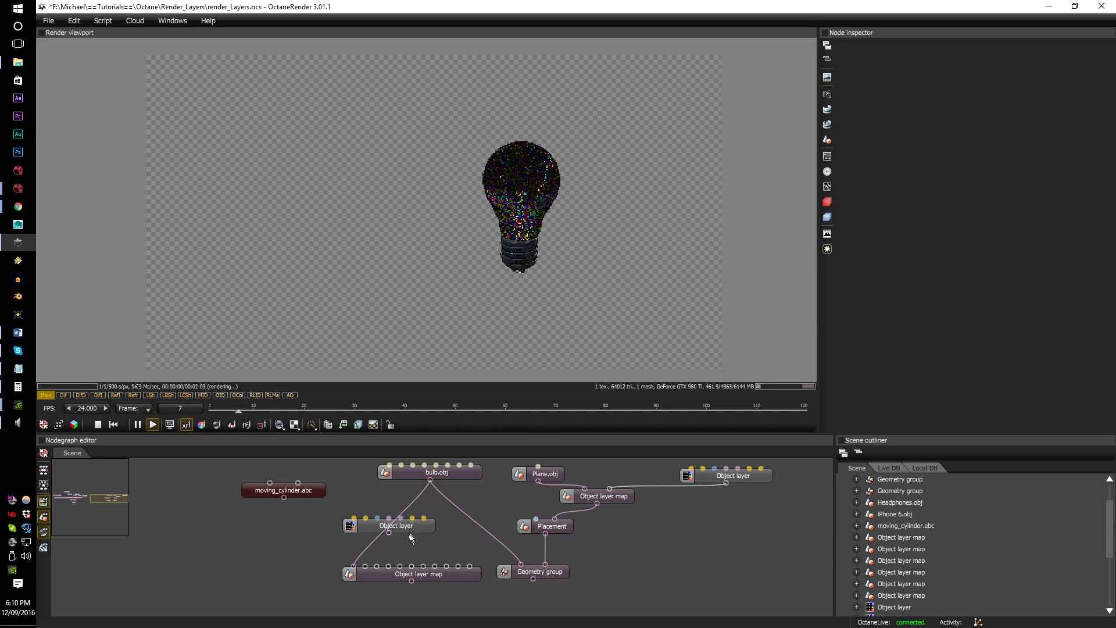
pyautogui.click(401, 547)
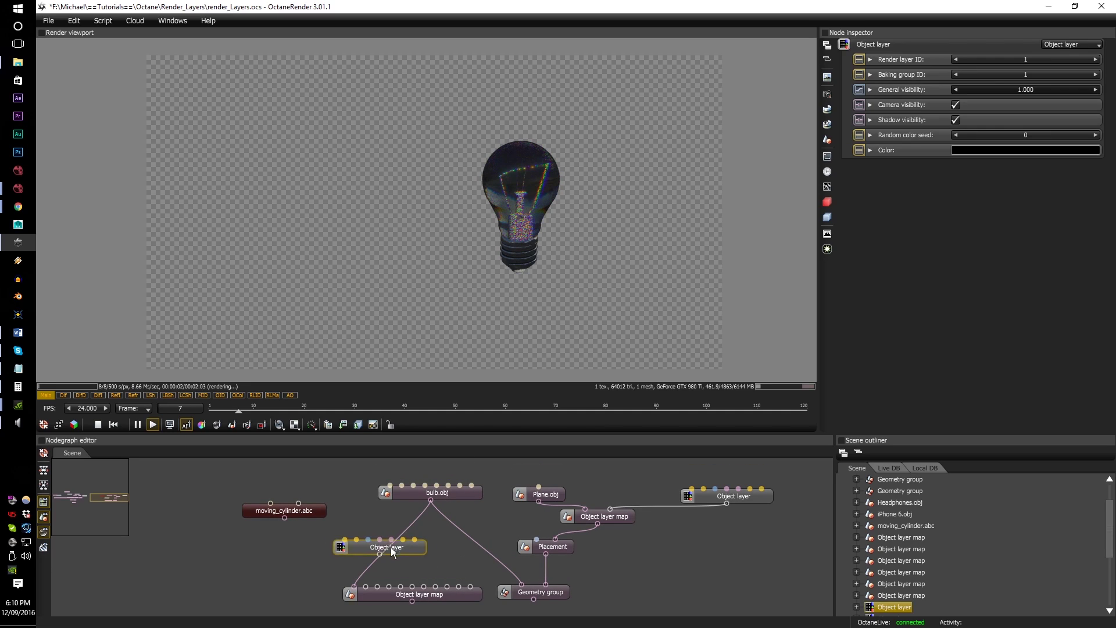
pyautogui.moveTo(401, 547); pyautogui.dragTo(282, 553)
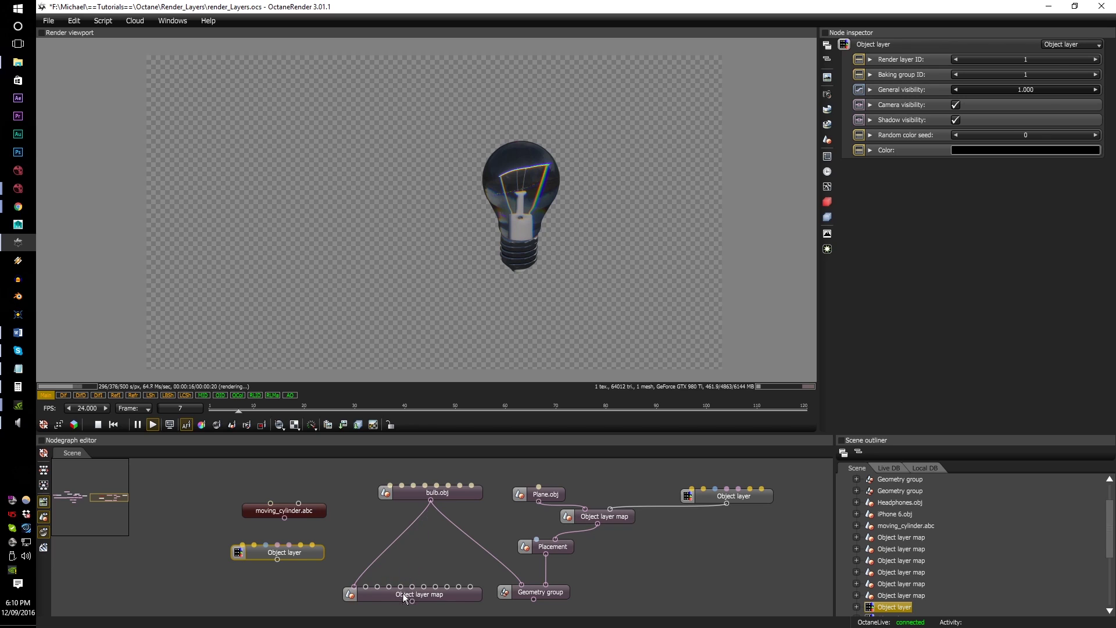
pyautogui.moveTo(405, 597); pyautogui.dragTo(391, 594)
# Step: Wire the copied Object layer into all ten inputs of the bulb's Object layer map
pyautogui.moveTo(278, 560); pyautogui.dragTo(363, 585)
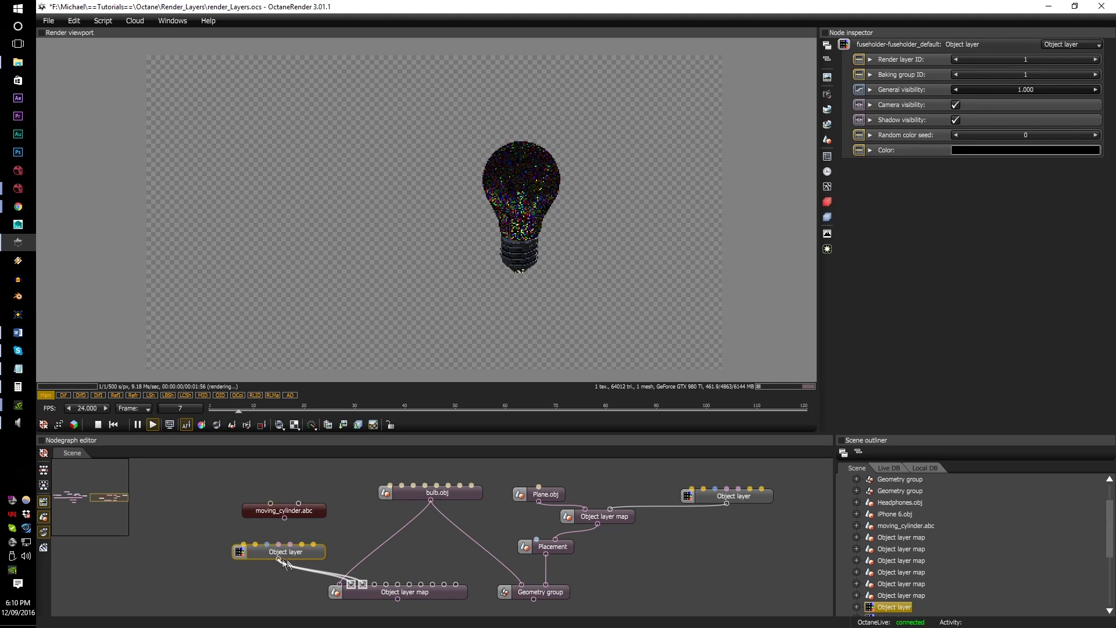
pyautogui.moveTo(279, 559); pyautogui.dragTo(386, 584)
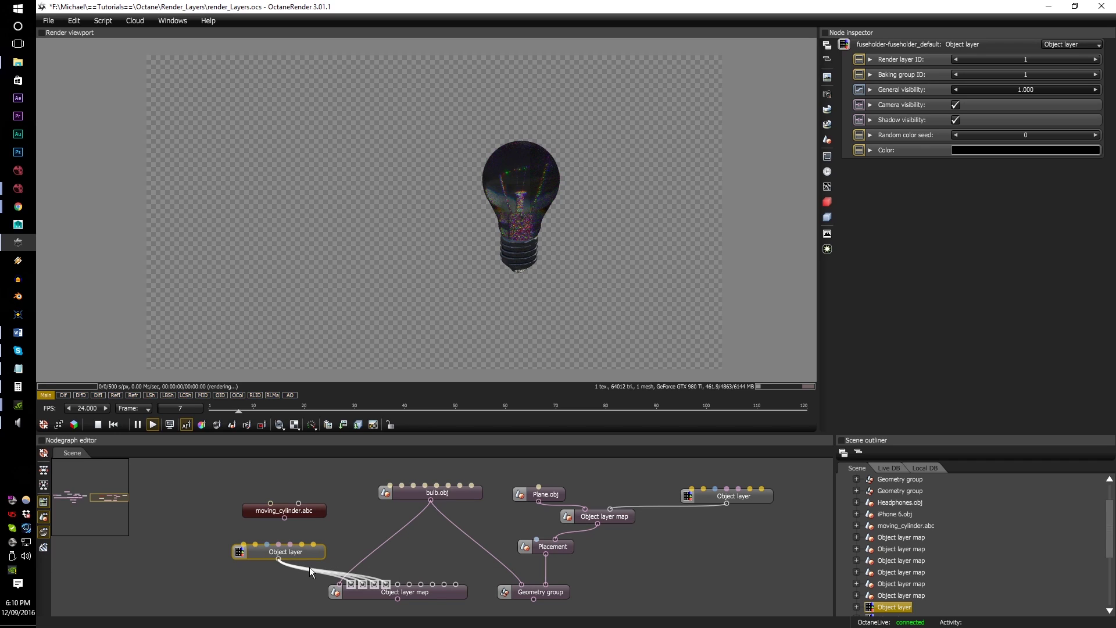
pyautogui.moveTo(279, 559); pyautogui.dragTo(398, 584)
pyautogui.moveTo(278, 559); pyautogui.dragTo(445, 587)
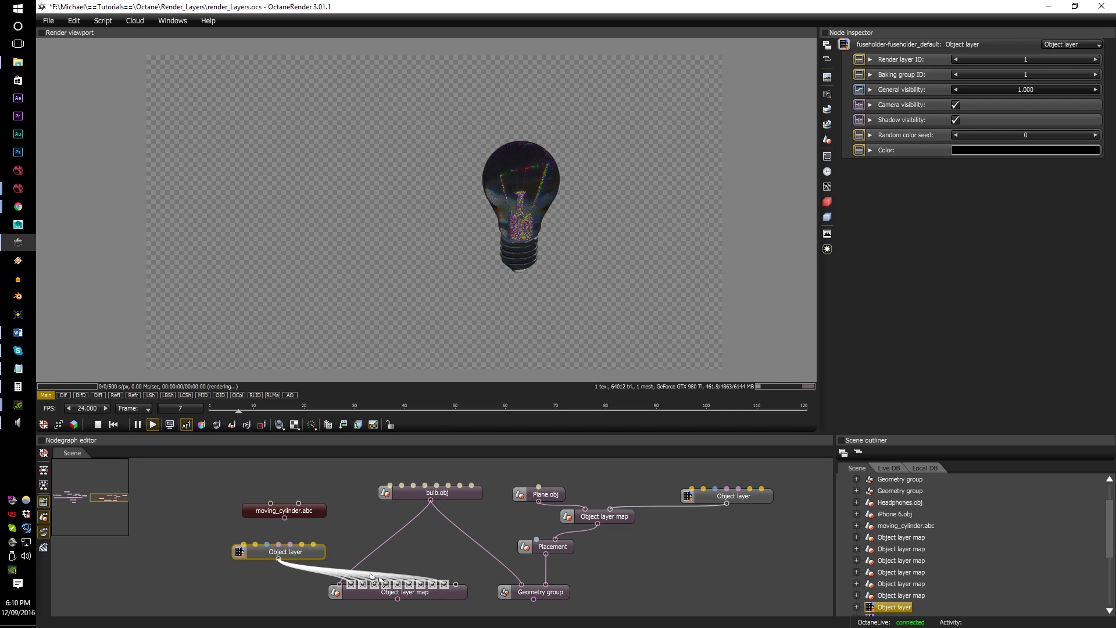
pyautogui.moveTo(279, 560); pyautogui.dragTo(456, 585)
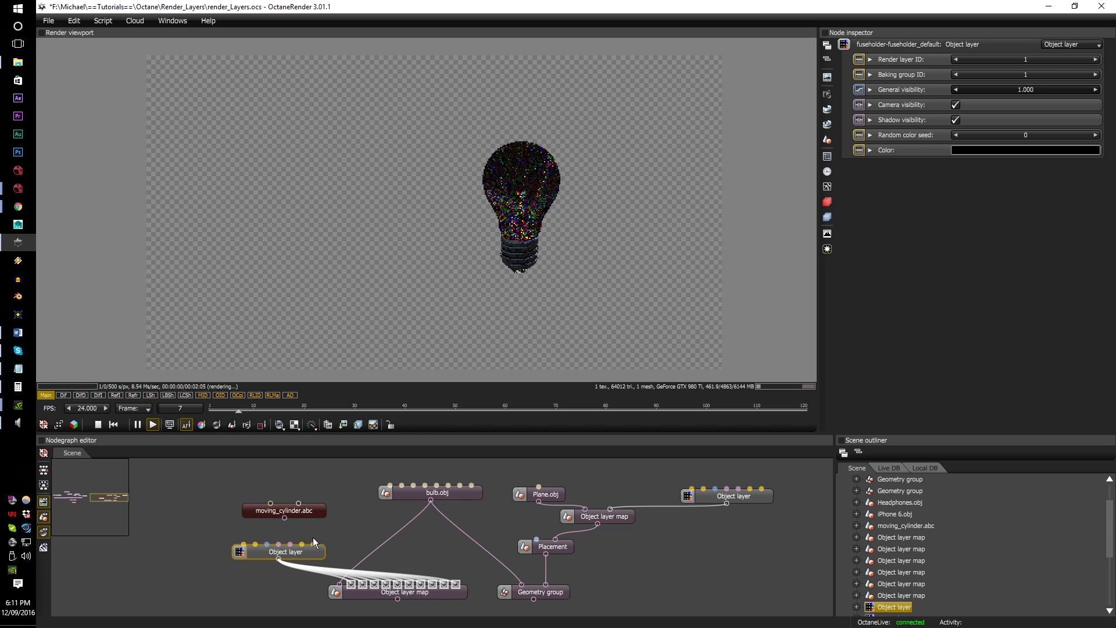
pyautogui.click(435, 597)
pyautogui.moveTo(435, 597); pyautogui.dragTo(439, 547, button='middle')
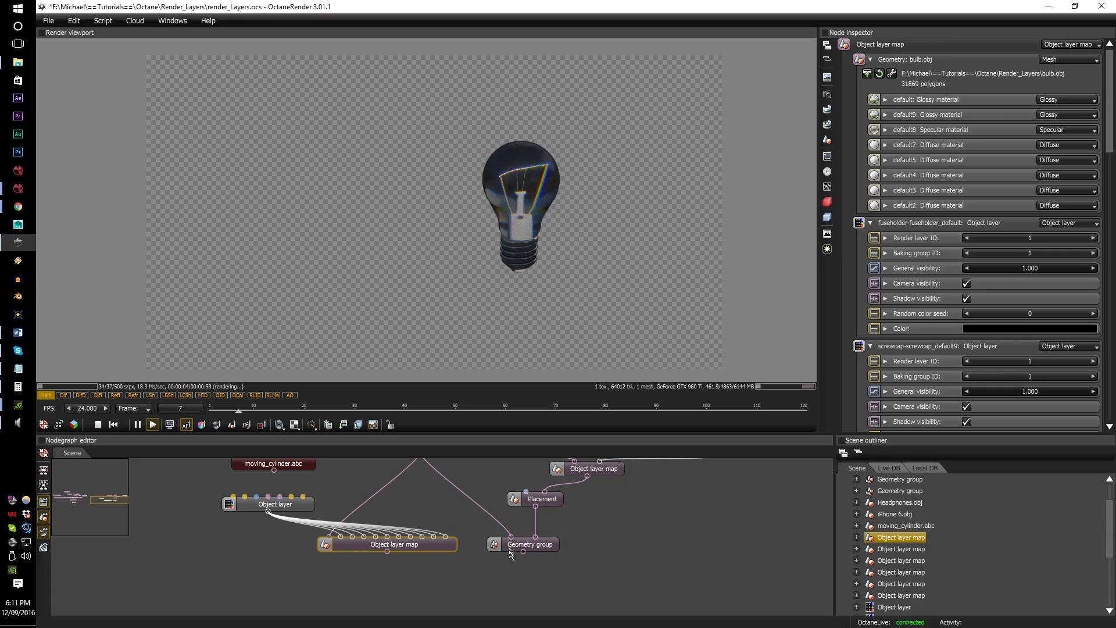
# Step: Connect the bulb's Object layer map to Geometry group Input 1 and tidy the Placement and group nodes
pyautogui.moveTo(509, 546)
pyautogui.mouseDown()
pyautogui.moveTo(510, 578)
pyautogui.moveTo(508, 541)
pyautogui.mouseUp()
pyautogui.moveTo(387, 551); pyautogui.dragTo(510, 571)
pyautogui.moveTo(283, 507); pyautogui.dragTo(473, 495)
pyautogui.moveTo(484, 476); pyautogui.dragTo(455, 532, button='middle')
pyautogui.moveTo(504, 556); pyautogui.dragTo(559, 615)
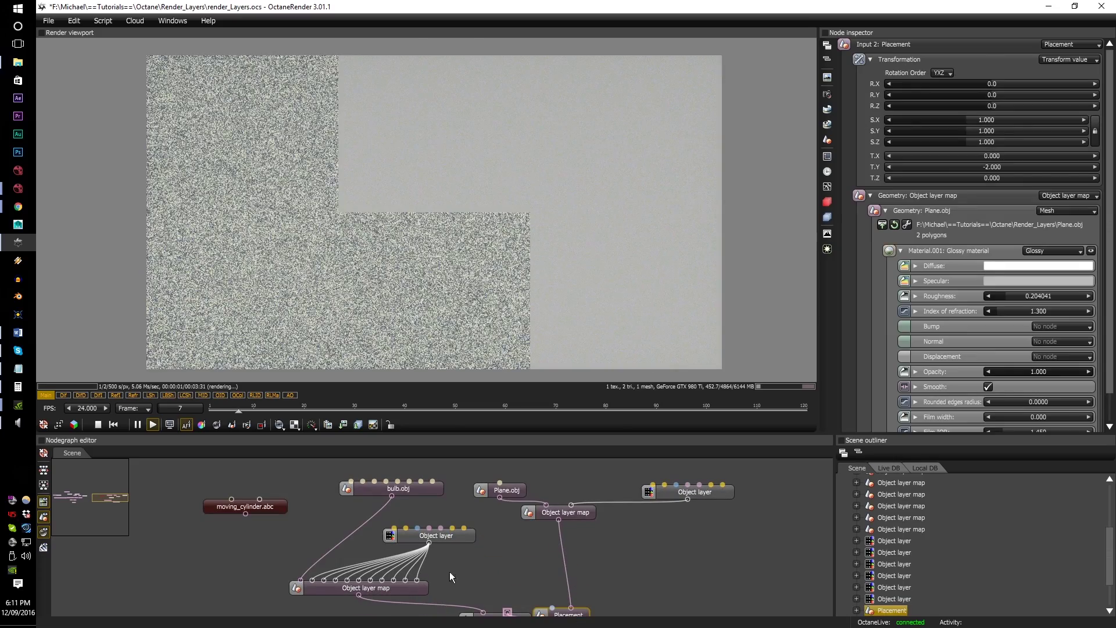
pyautogui.moveTo(503, 606); pyautogui.dragTo(486, 571, button='middle')
pyautogui.moveTo(473, 585); pyautogui.dragTo(429, 612)
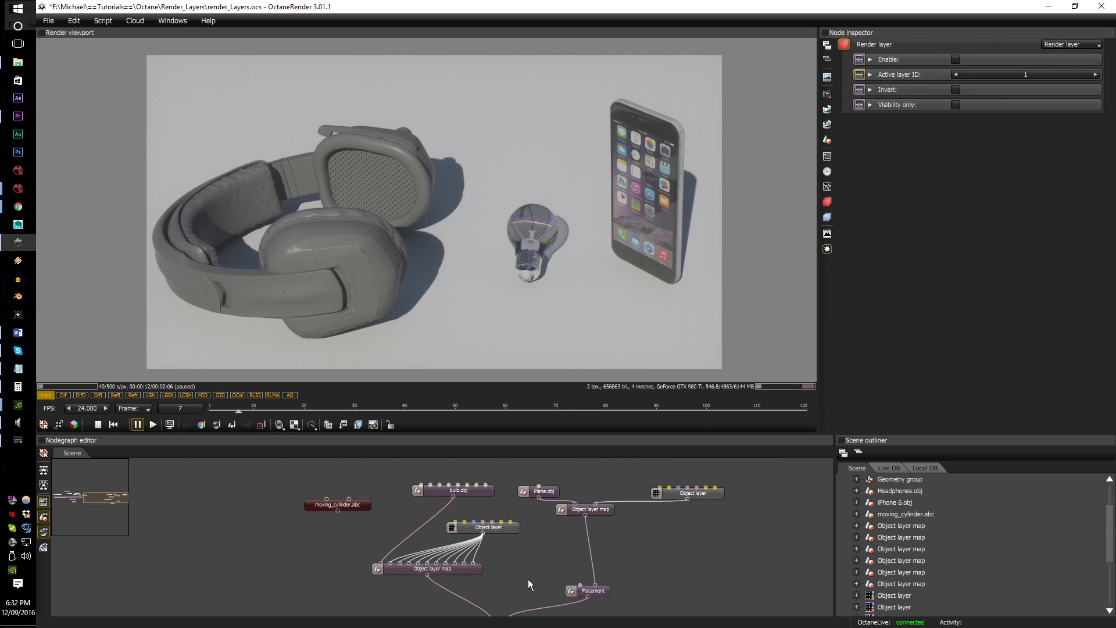
pyautogui.scroll(-2, 528, 579)
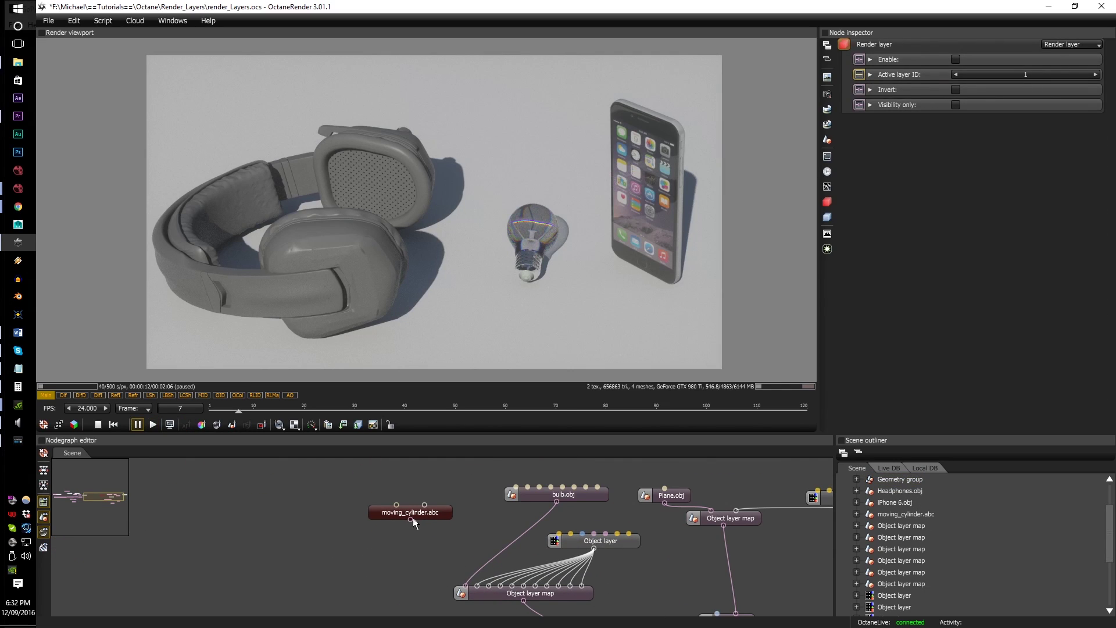
# Step: Open and confirm the import settings of moving_cylinder.abc
pyautogui.click(429, 514)
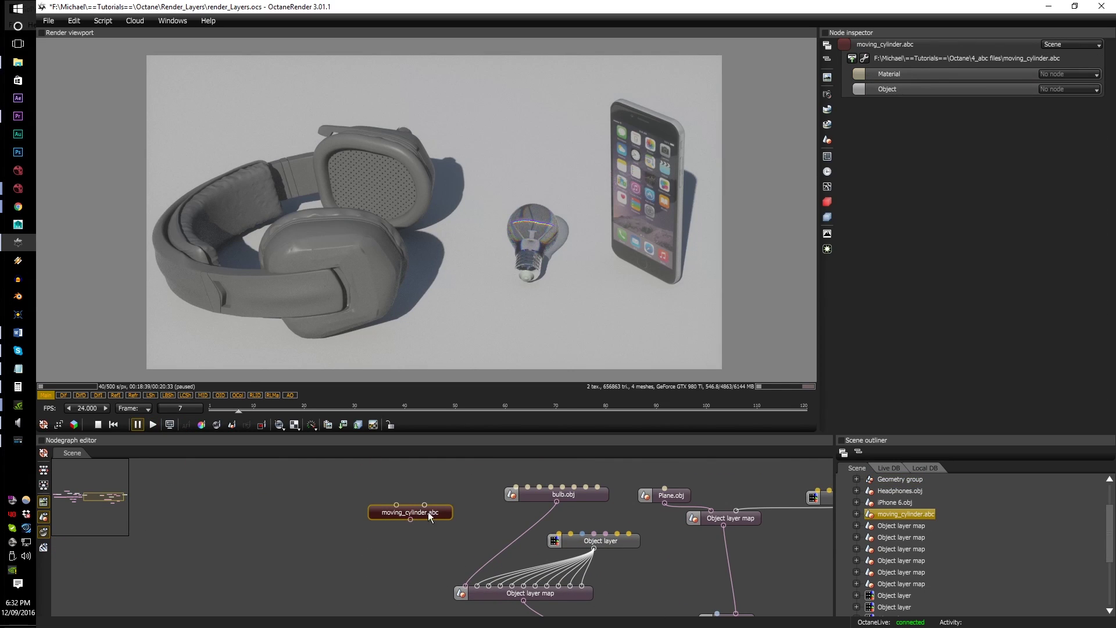
pyautogui.click(865, 58)
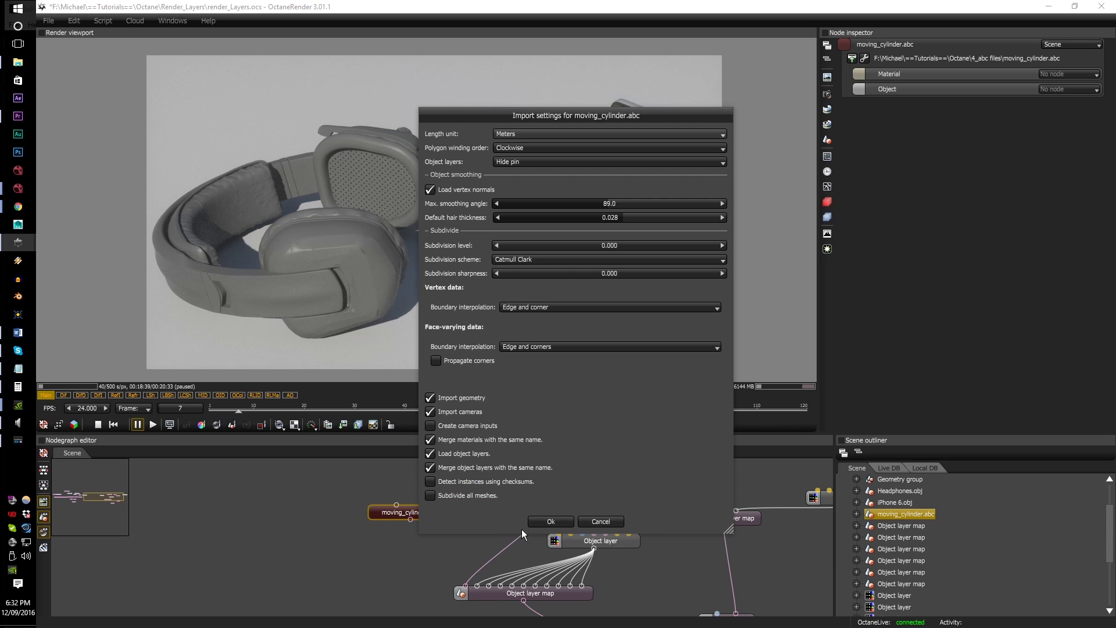
pyautogui.click(558, 521)
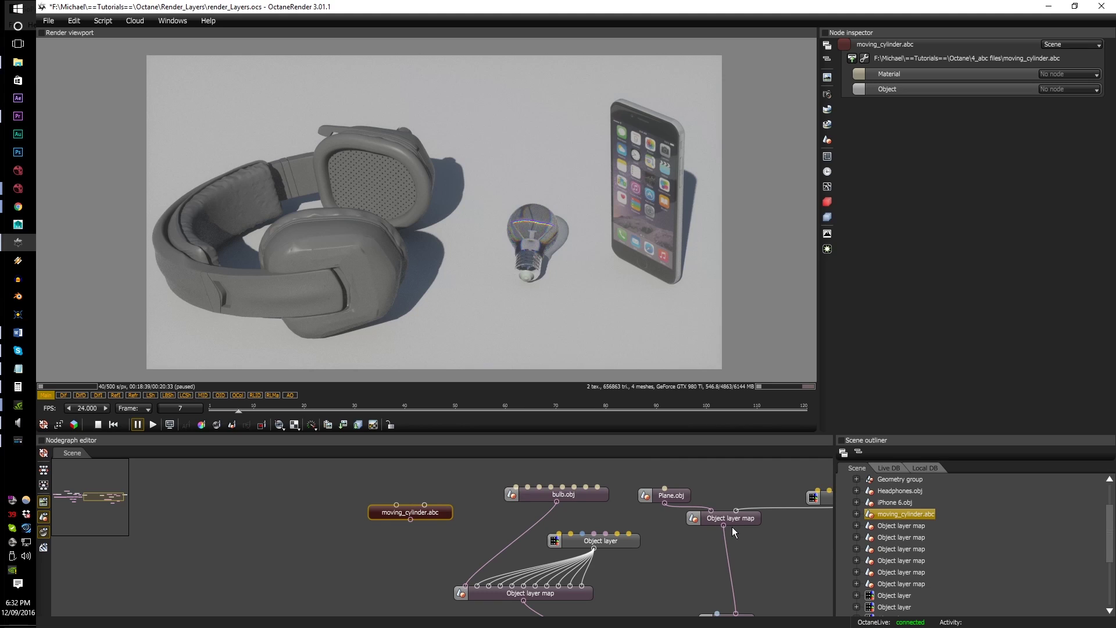
# Step: Attach an Object layer to moving_cylinder.abc's Object pin, then remove that connection again
pyautogui.moveTo(740, 517); pyautogui.dragTo(530, 534, button='middle')
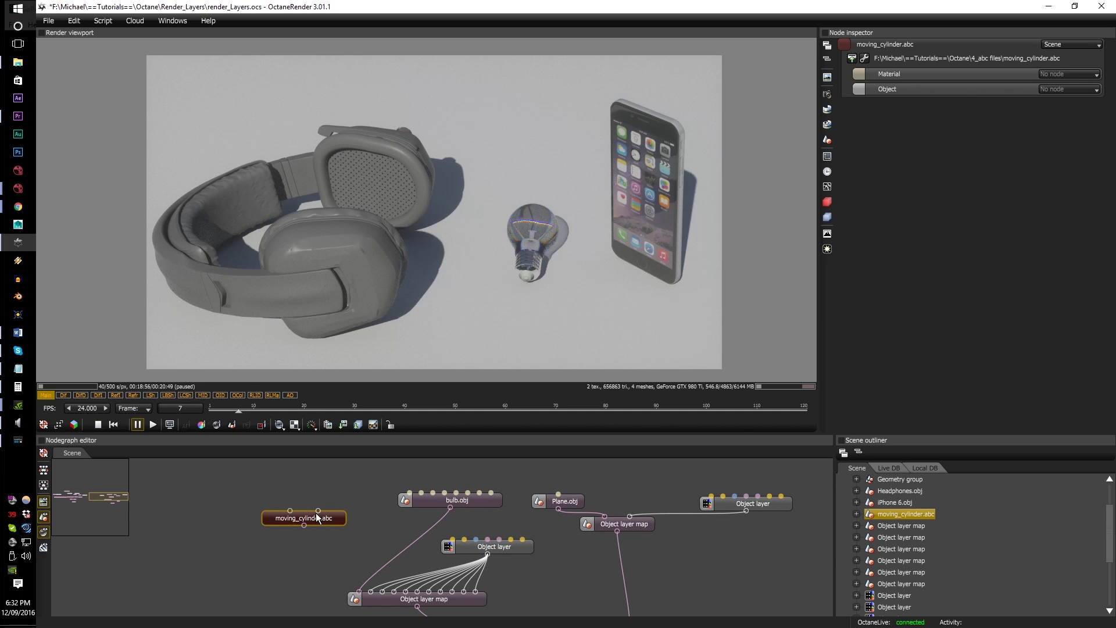
pyautogui.moveTo(746, 510); pyautogui.dragTo(318, 511)
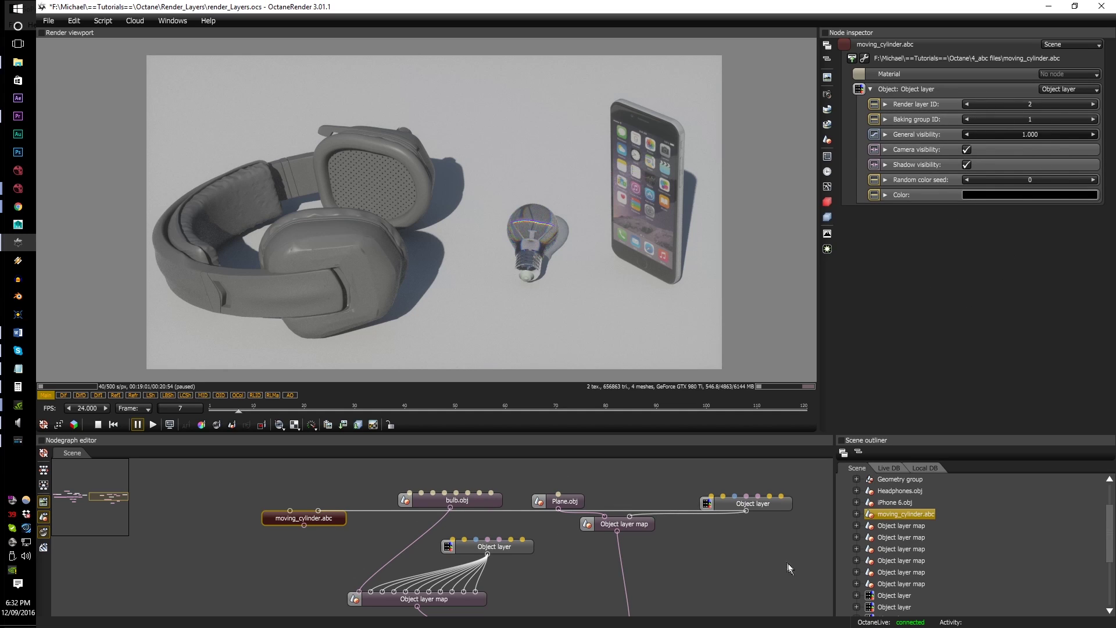
pyautogui.moveTo(319, 511); pyautogui.dragTo(319, 494)
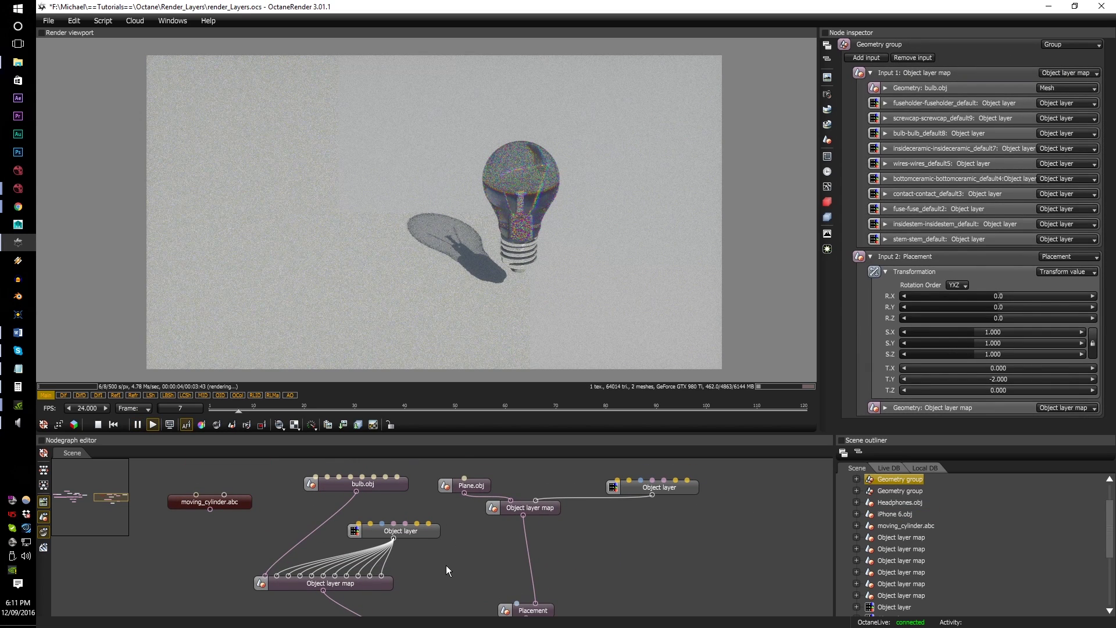
# Step: Select the bulb's Object layer (render layer 1) and frame the bulb.obj and Plane.obj chains in the graph
pyautogui.click(420, 532)
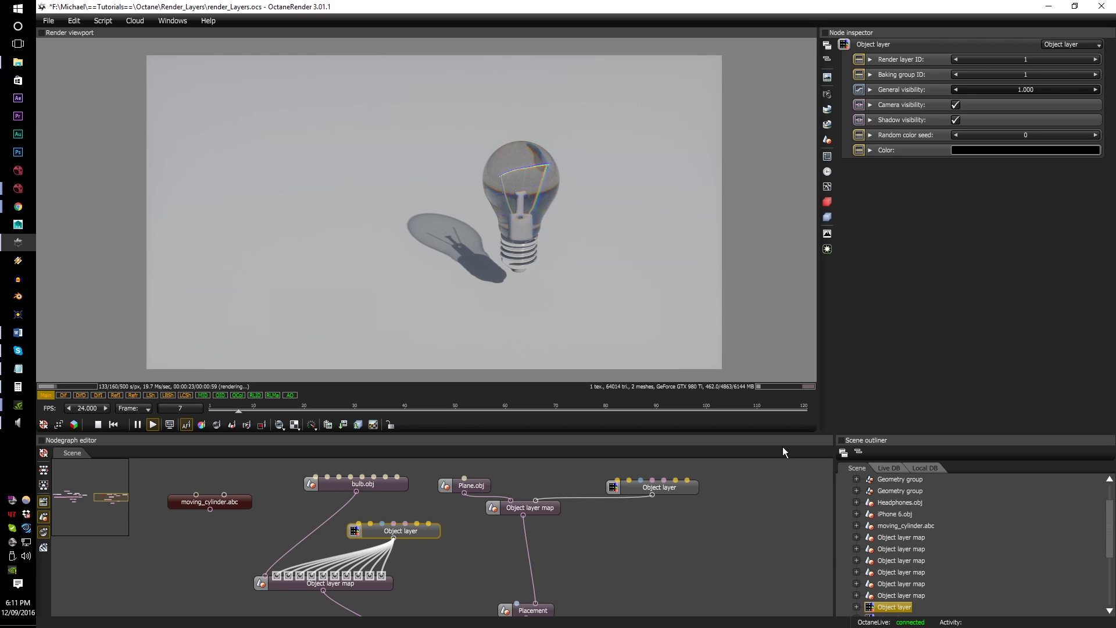
pyautogui.scroll(-5, 610, 517)
pyautogui.moveTo(337, 564); pyautogui.dragTo(701, 570)
pyautogui.scroll(1, 558, 589)
pyautogui.scroll(1, 515, 567)
pyautogui.moveTo(496, 567); pyautogui.dragTo(517, 606)
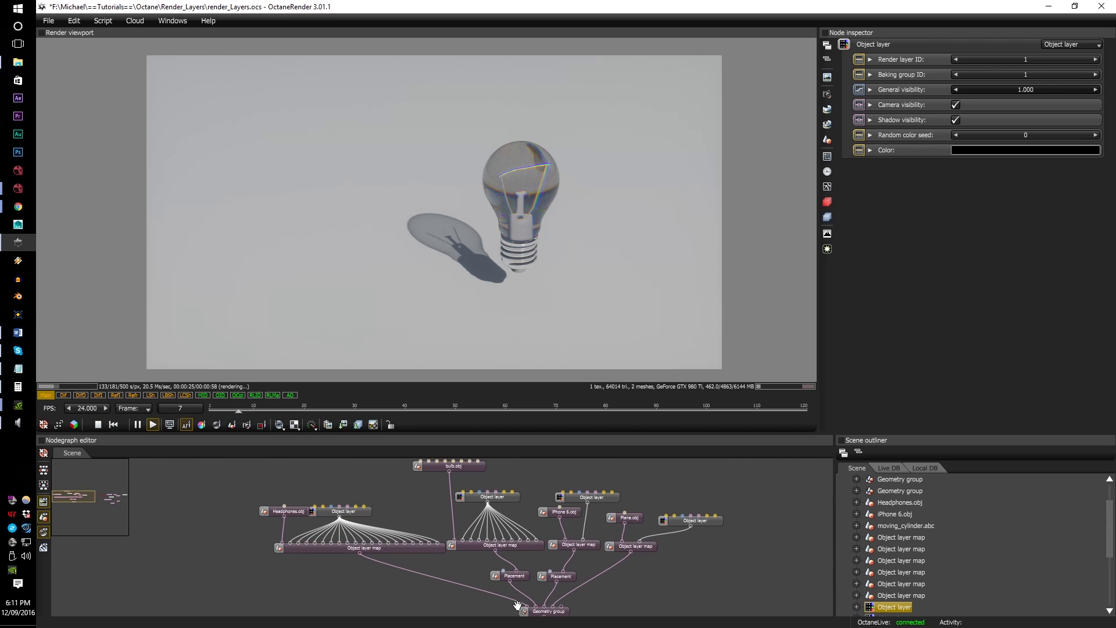
pyautogui.moveTo(731, 553); pyautogui.dragTo(460, 527)
pyautogui.moveTo(739, 530); pyautogui.dragTo(415, 488)
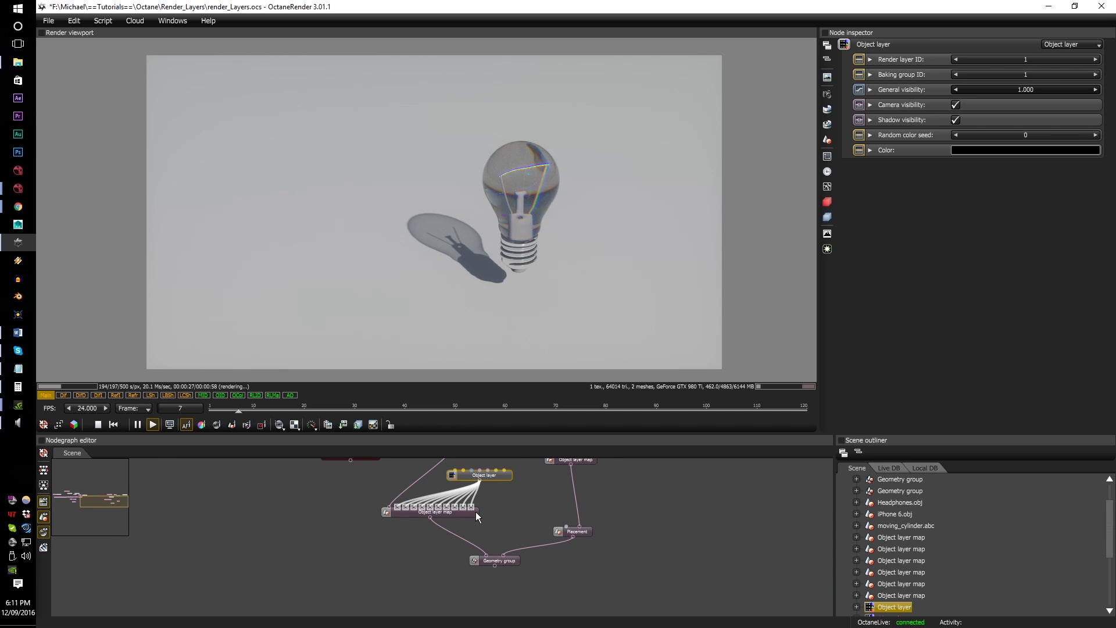
pyautogui.scroll(2, 476, 511)
pyautogui.moveTo(559, 518); pyautogui.dragTo(497, 551)
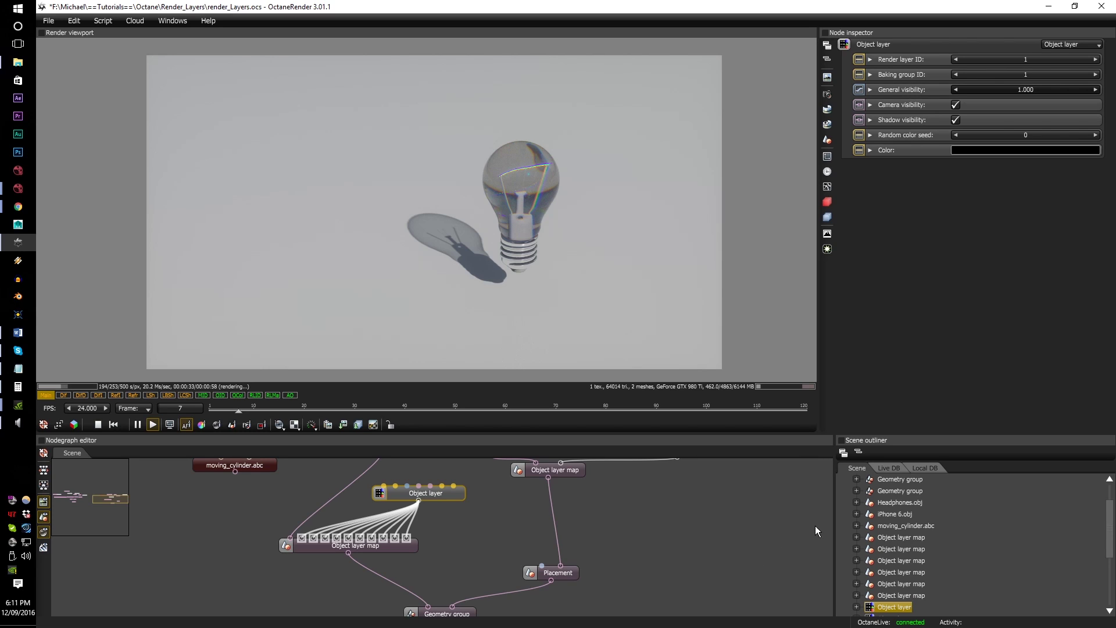
pyautogui.moveTo(664, 574); pyautogui.dragTo(654, 599, button='middle')
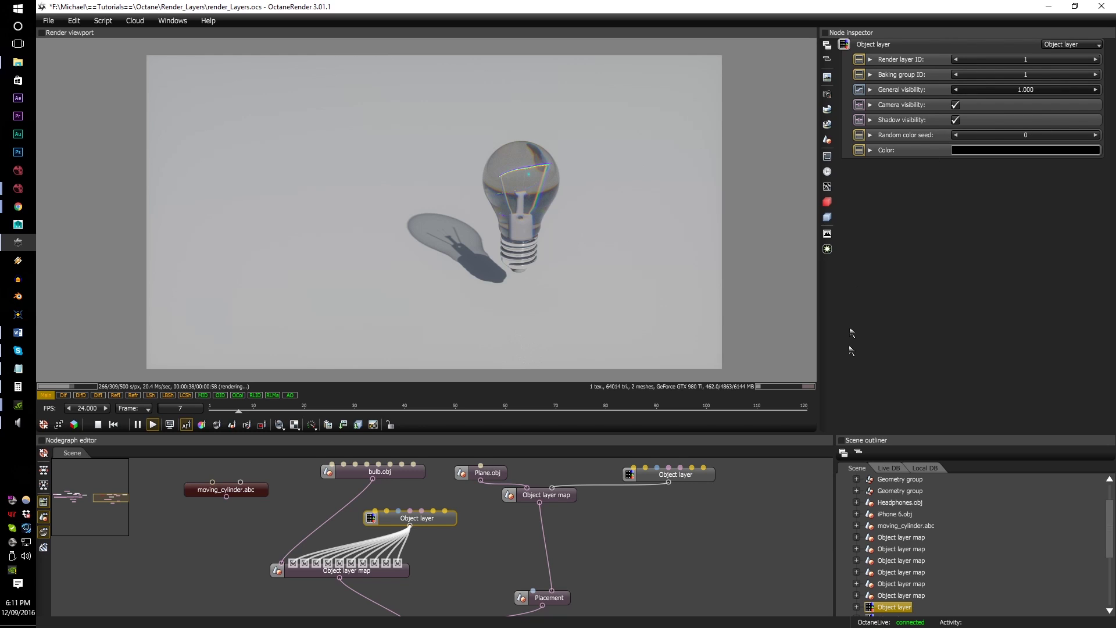
# Step: Set the plane's Object layer to render layer ID 2
pyautogui.click(692, 478)
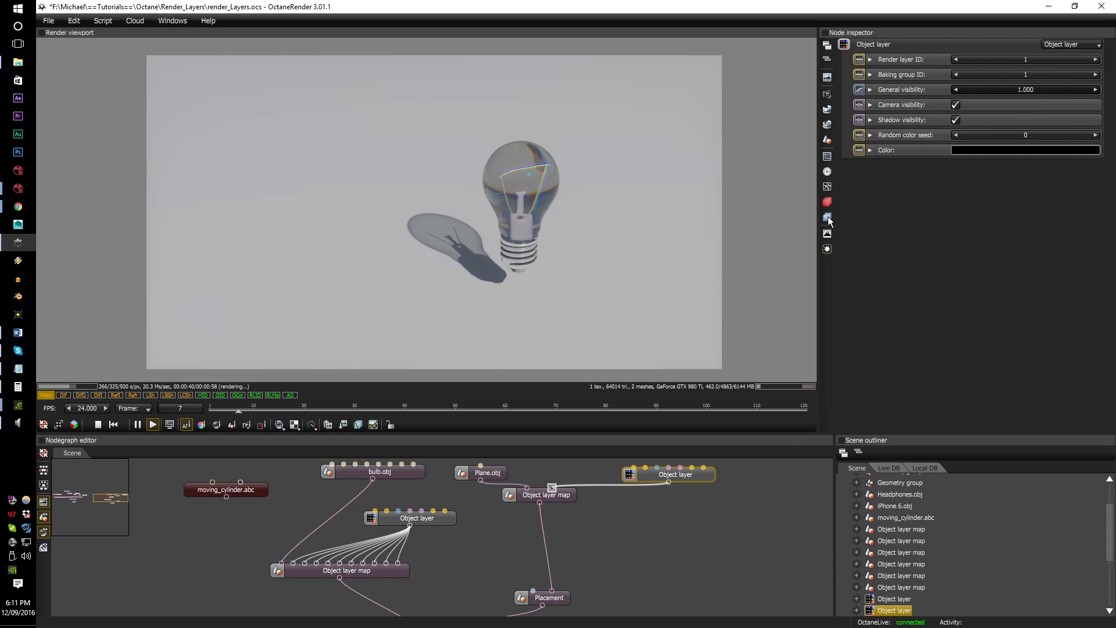
pyautogui.click(1096, 62)
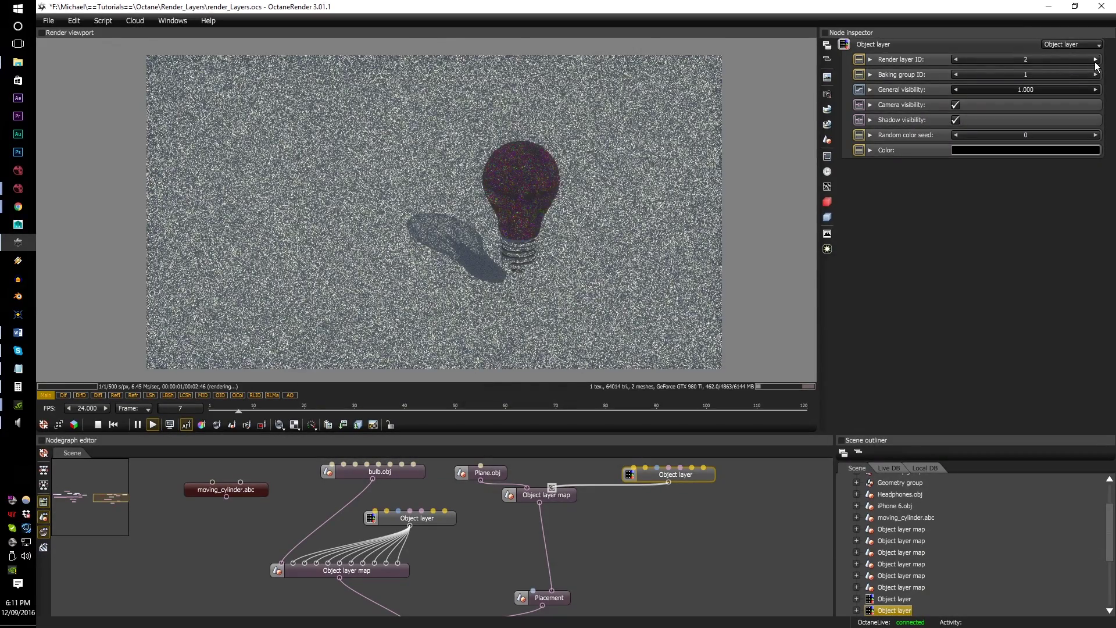
pyautogui.moveTo(676, 577); pyautogui.dragTo(691, 523)
# Step: Enable render layers with active layer ID 2, briefly checking layer 1 before returning to 2
pyautogui.click(470, 590)
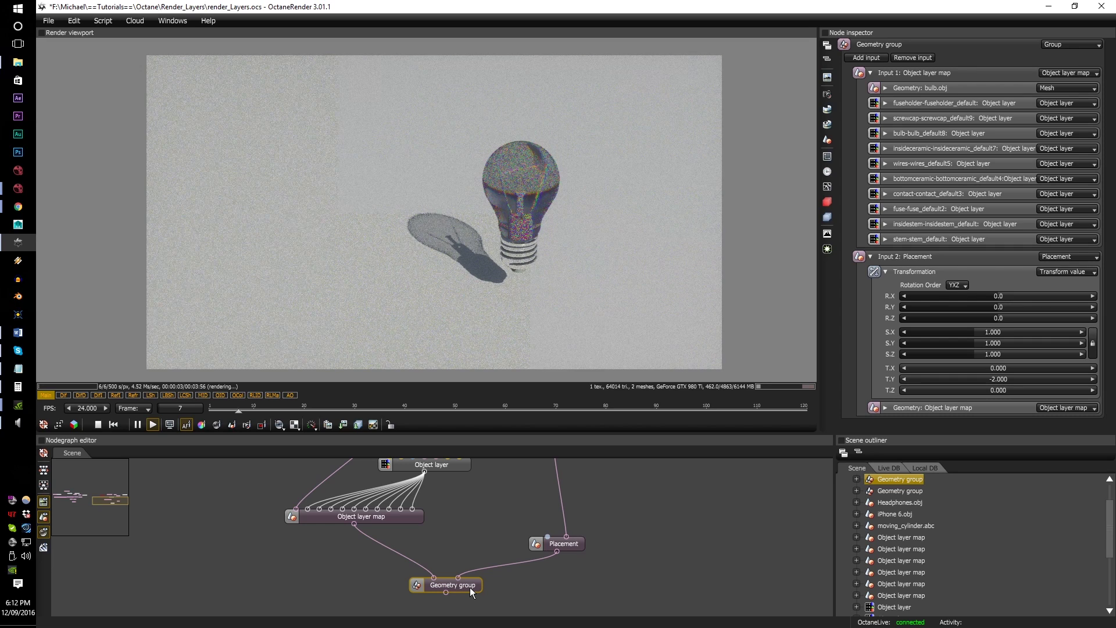
pyautogui.click(827, 202)
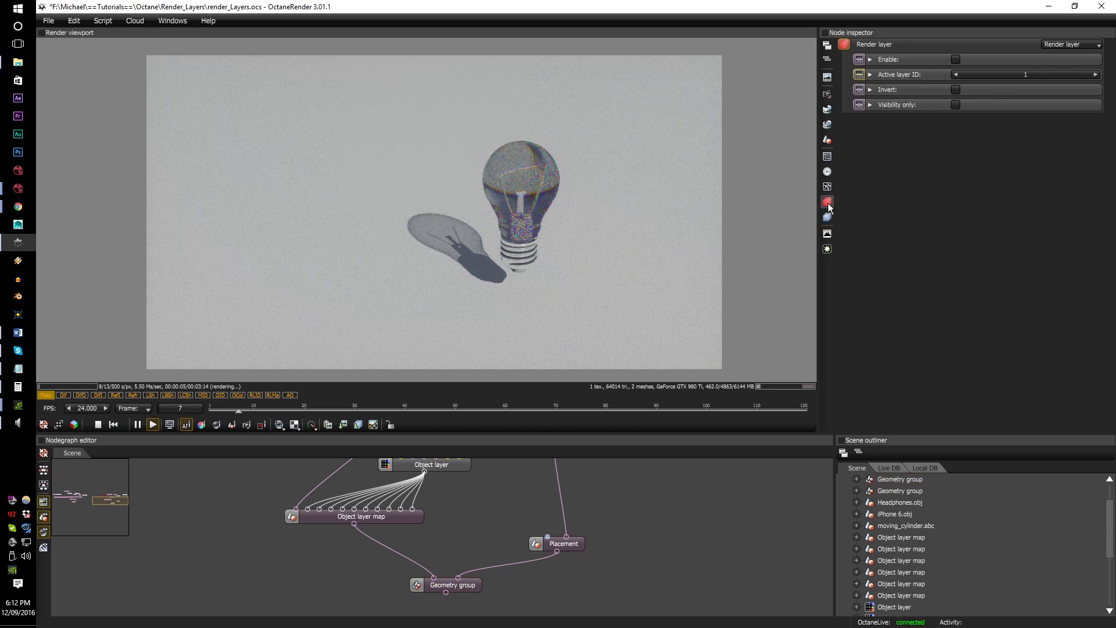
pyautogui.click(956, 60)
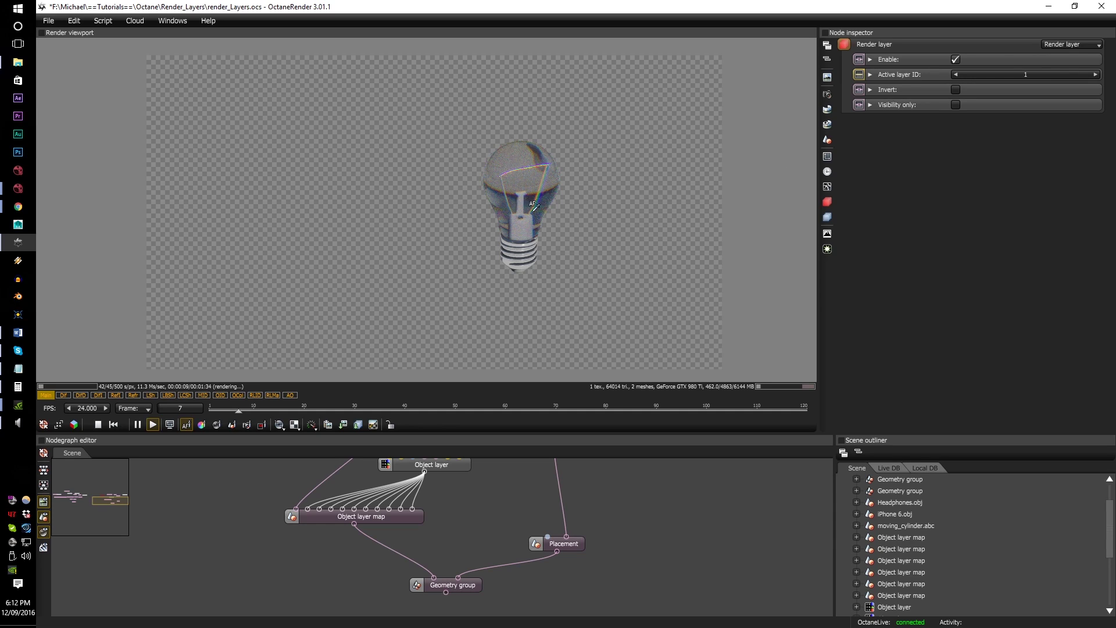
pyautogui.click(1096, 75)
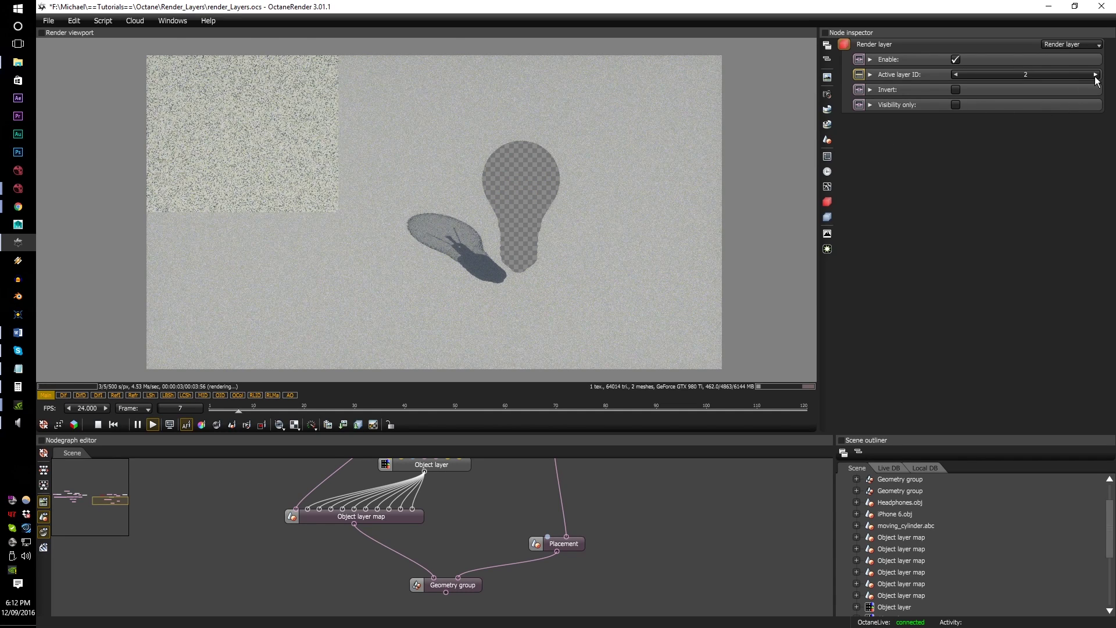
pyautogui.click(955, 74)
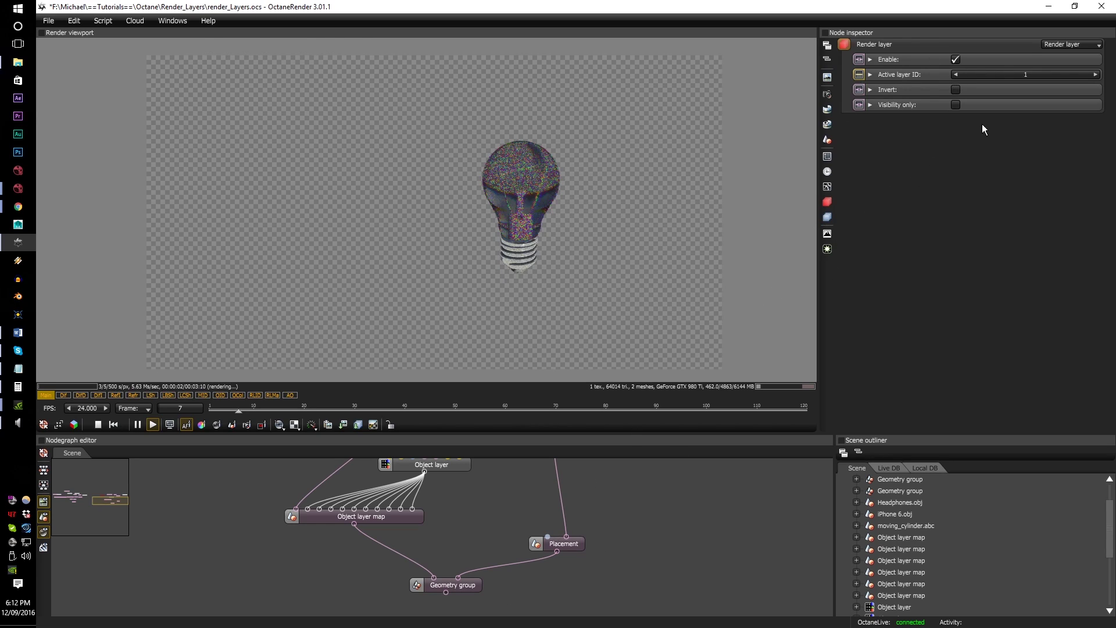
pyautogui.click(1095, 74)
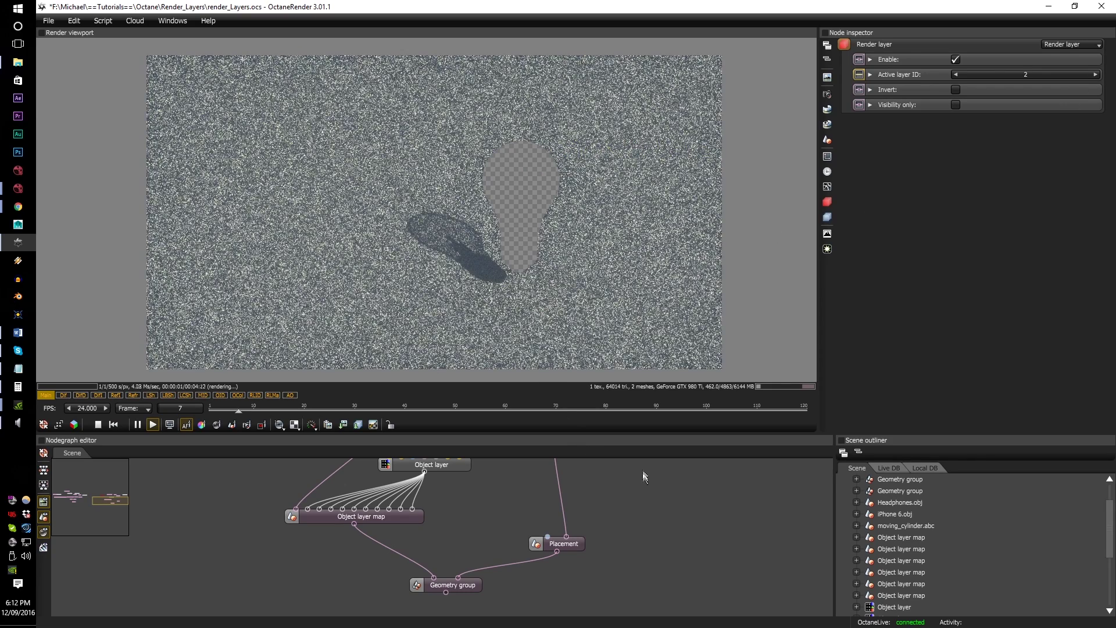
pyautogui.moveTo(648, 494); pyautogui.dragTo(661, 586)
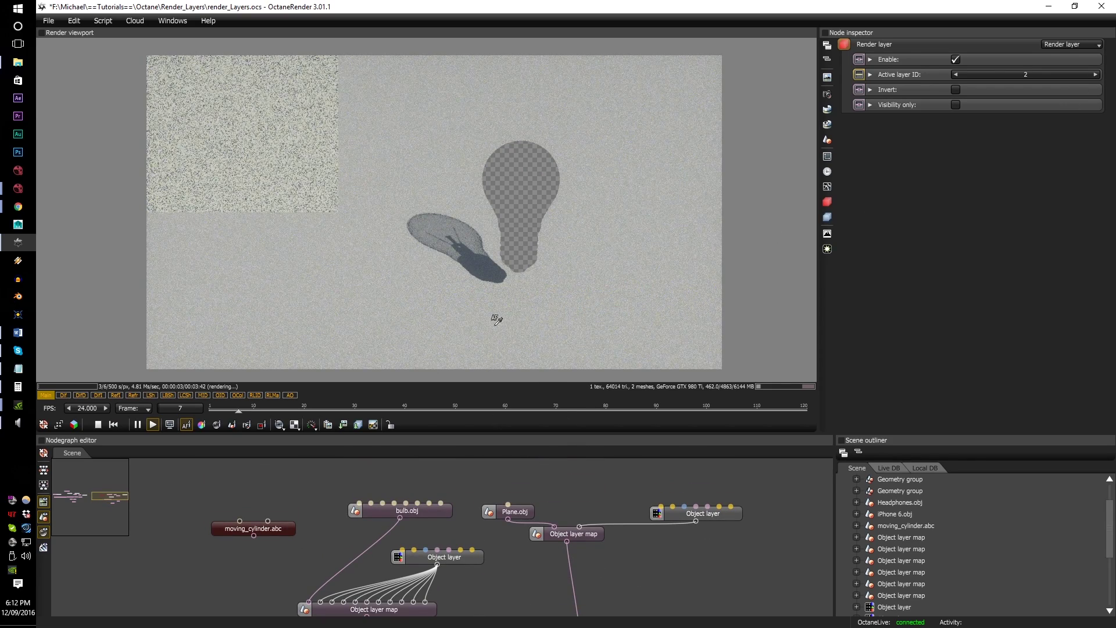
# Step: Uncheck Camera visibility and Shadow visibility on the bulb's Object layer
pyautogui.click(471, 557)
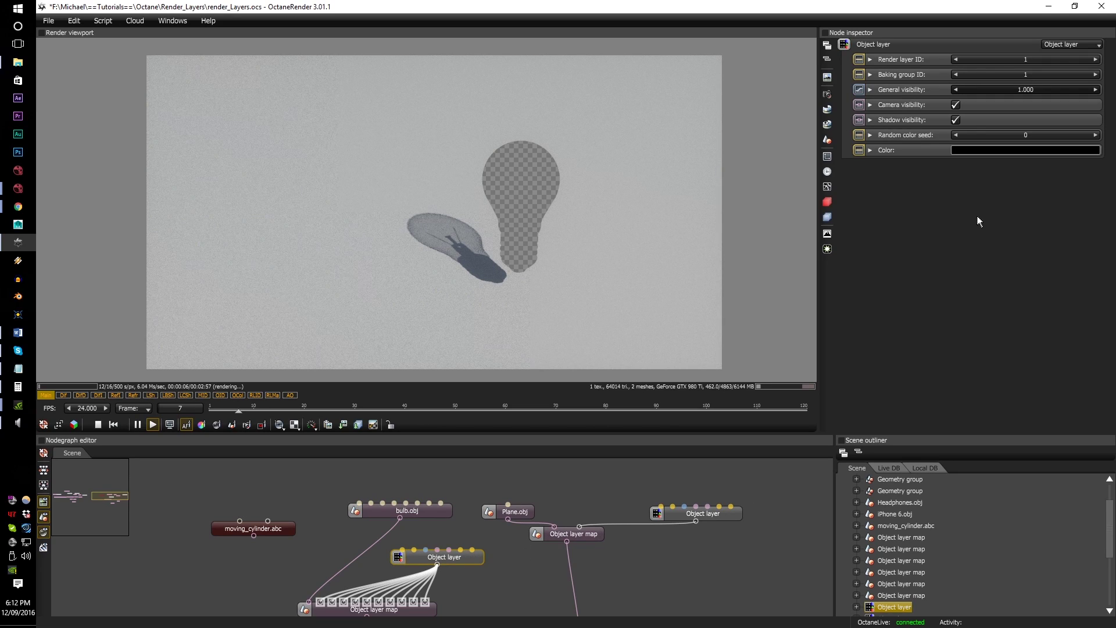
pyautogui.click(957, 106)
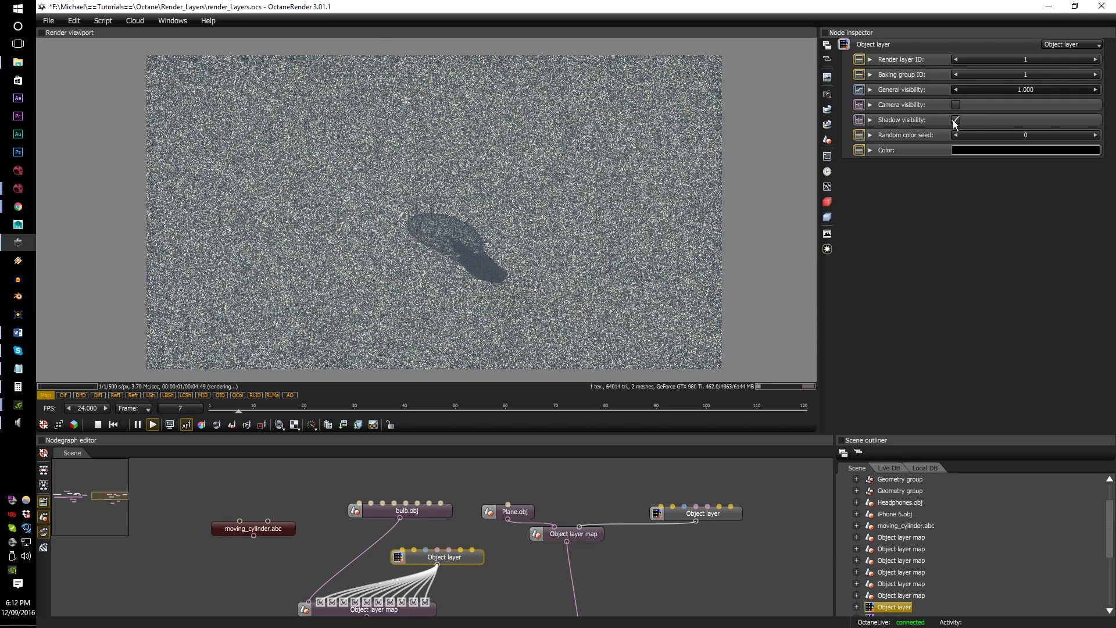
pyautogui.click(956, 121)
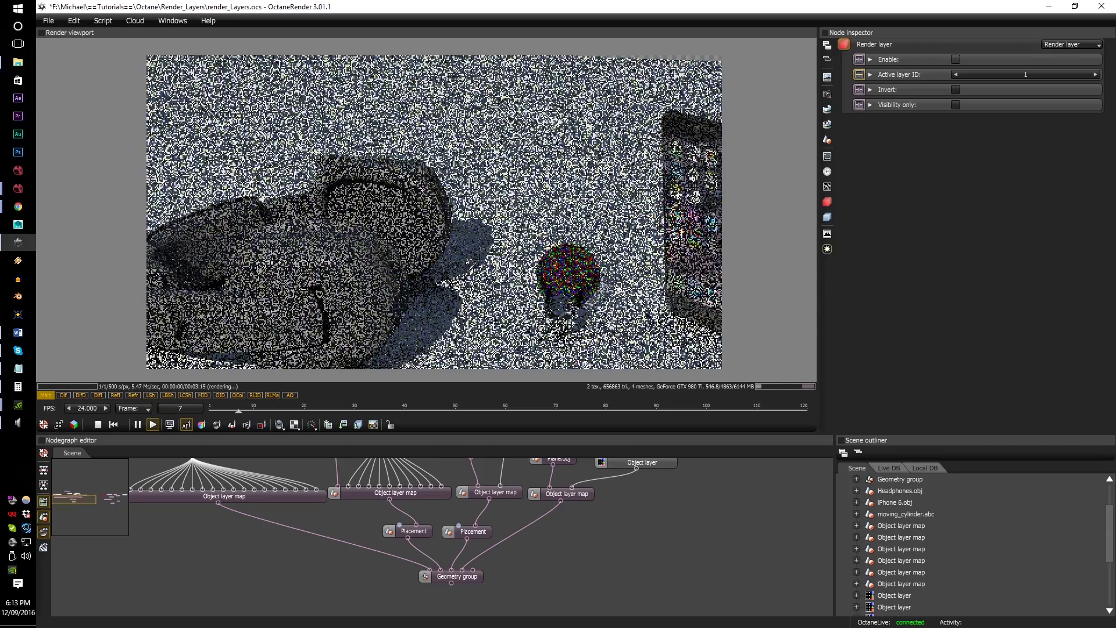
# Step: Pull back and orbit the viewport camera lower to frame the headphones, glass bulb and iPhone
pyautogui.scroll(-4, 471, 266)
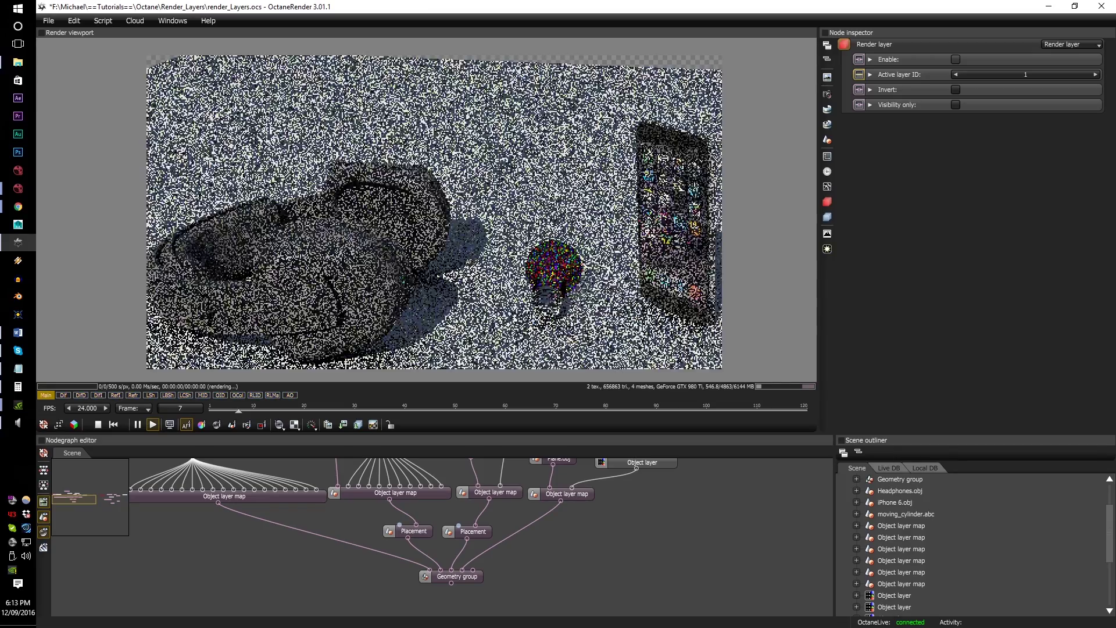
pyautogui.moveTo(471, 266); pyautogui.dragTo(469, 308)
pyautogui.moveTo(594, 561); pyautogui.dragTo(657, 600)
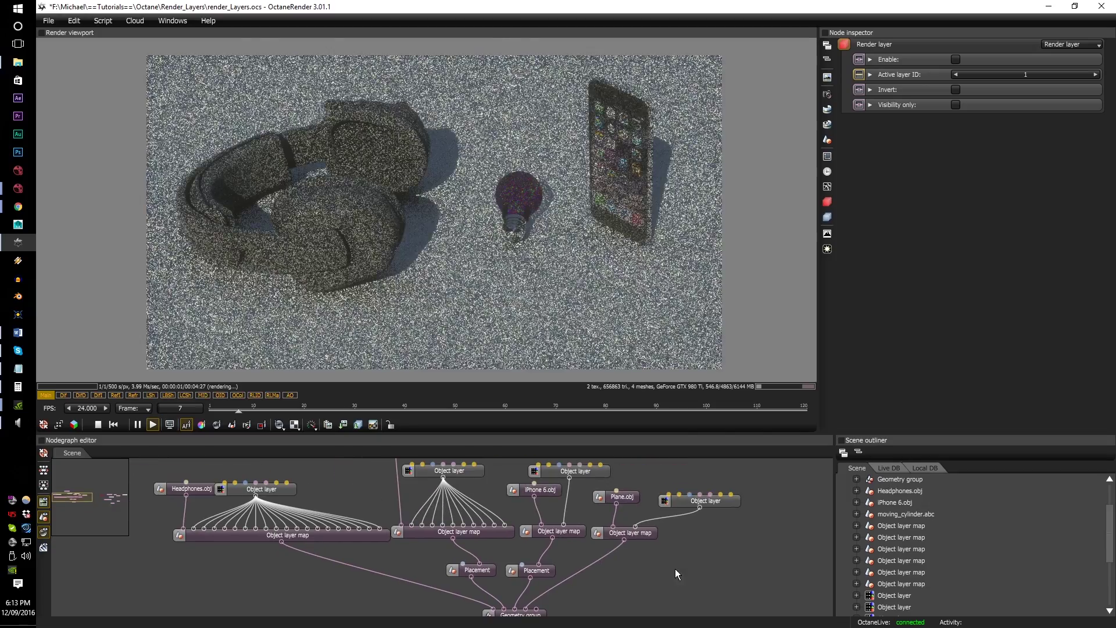
pyautogui.moveTo(489, 160); pyautogui.dragTo(483, 198)
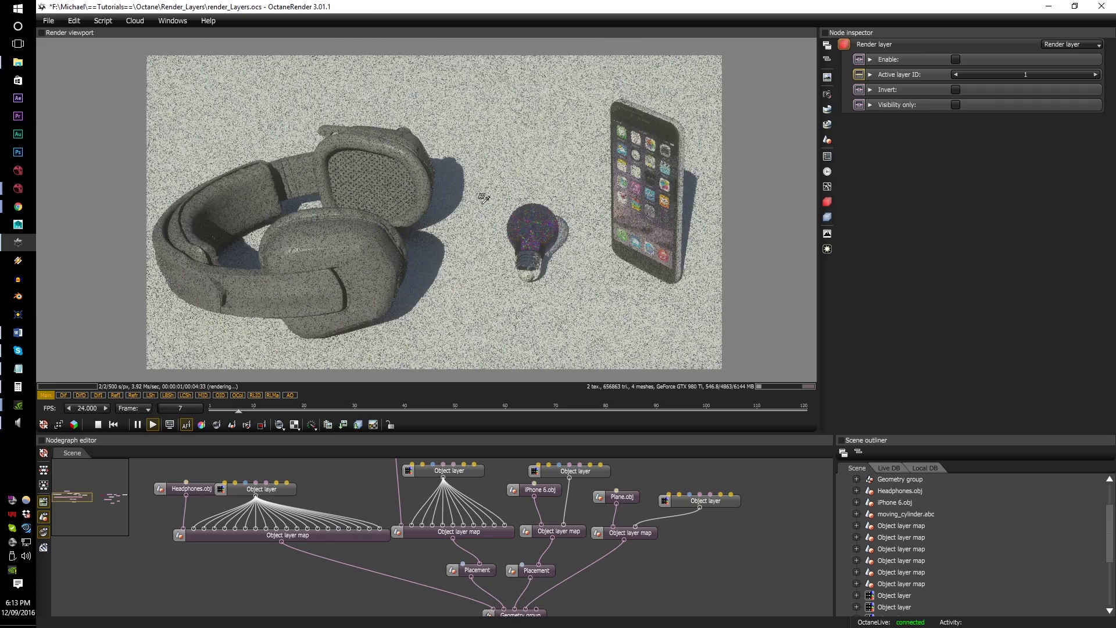